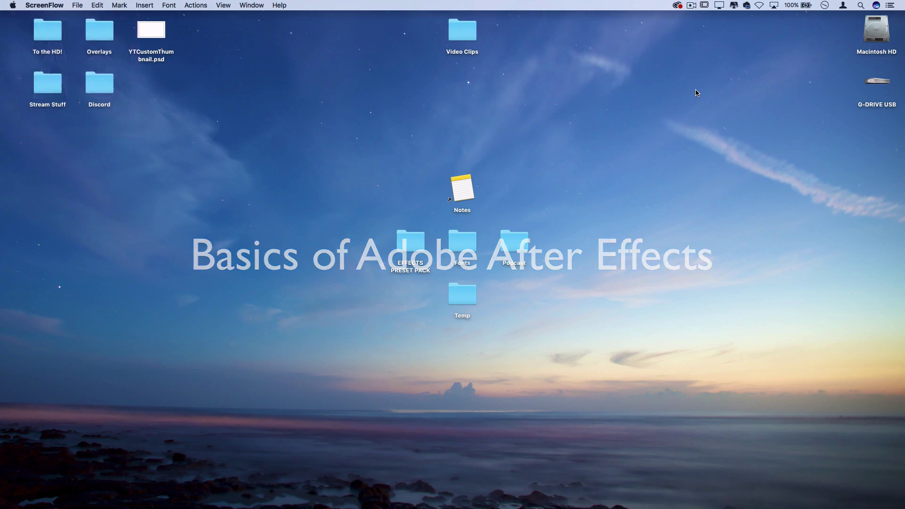
Launch Adobe After Effects CC 2018 from the macOS Dock
mouse_move(452, 507)
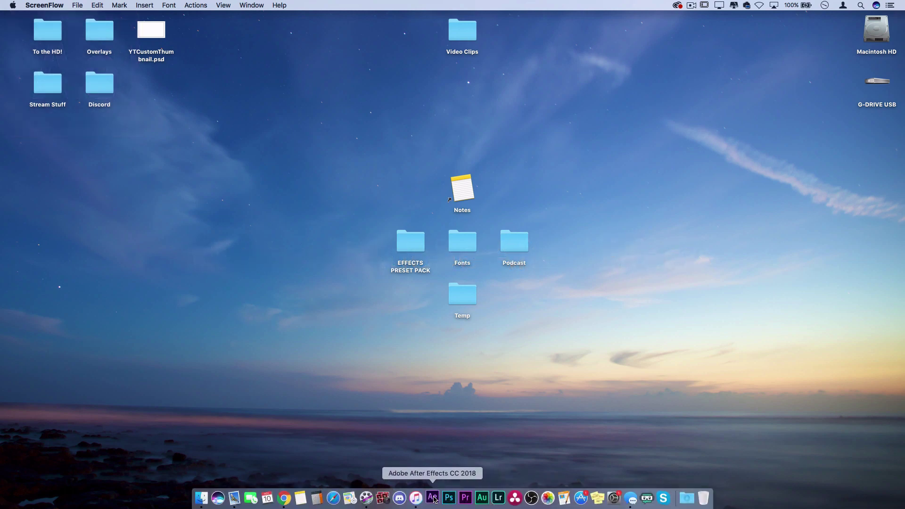
click(435, 500)
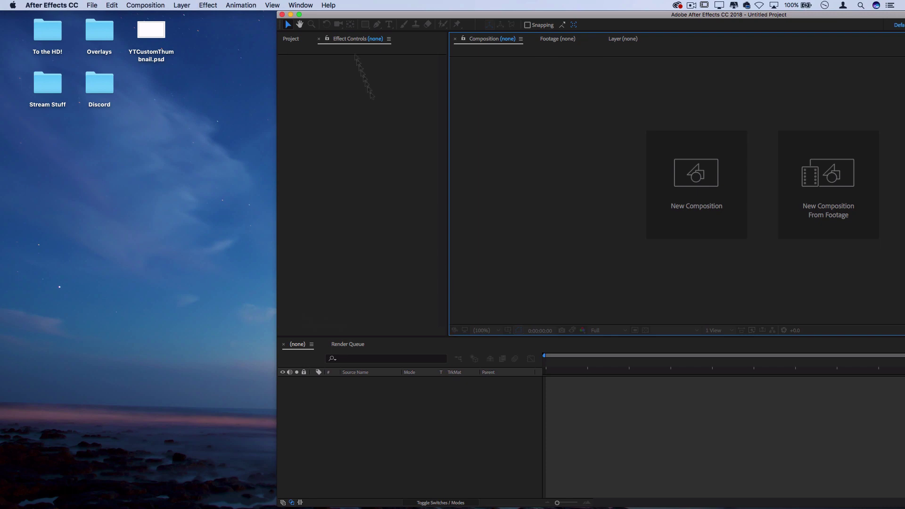
Dismiss the disk-cache warning, make After Effects fill the screen, and reposition the Start window
drag(305, 17, 138, 17)
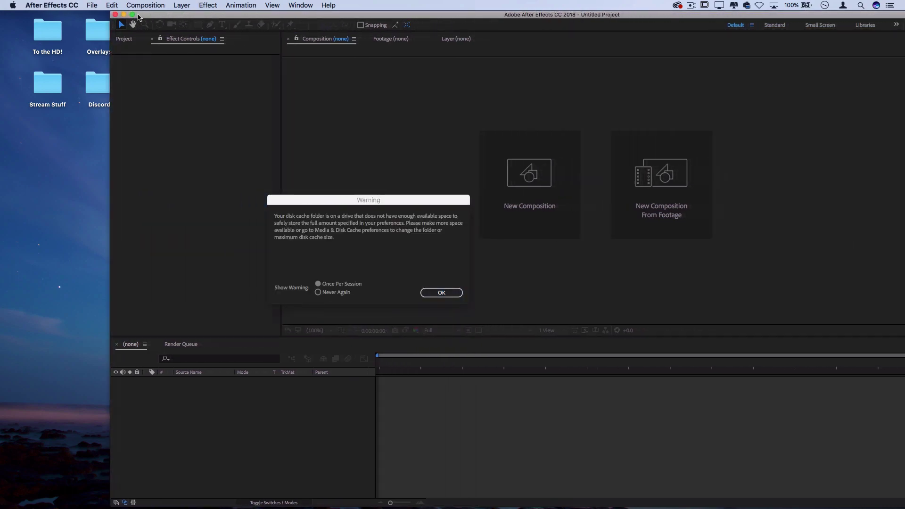
click(442, 292)
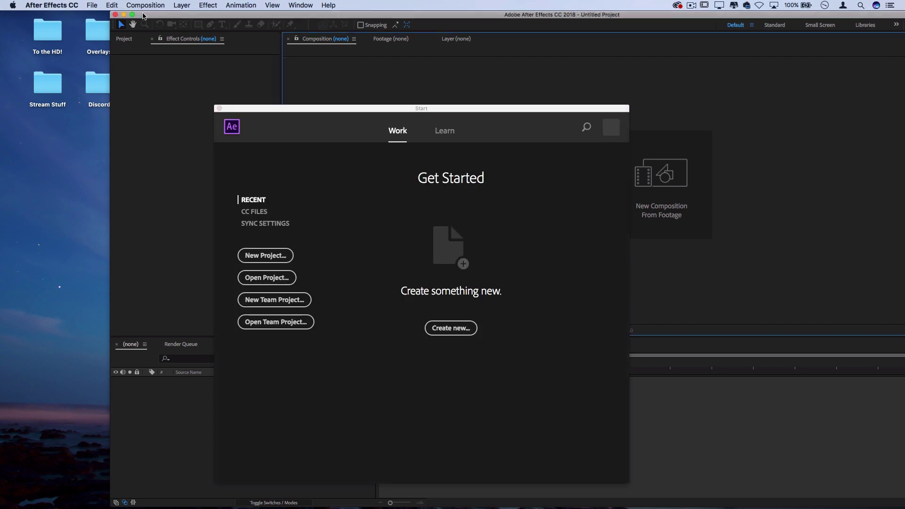
drag(143, 14, 33, 16)
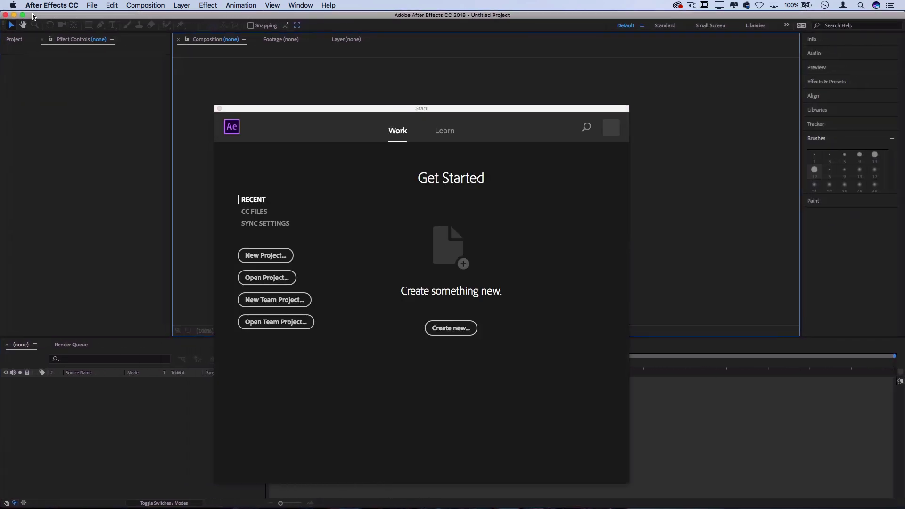
drag(324, 109, 370, 66)
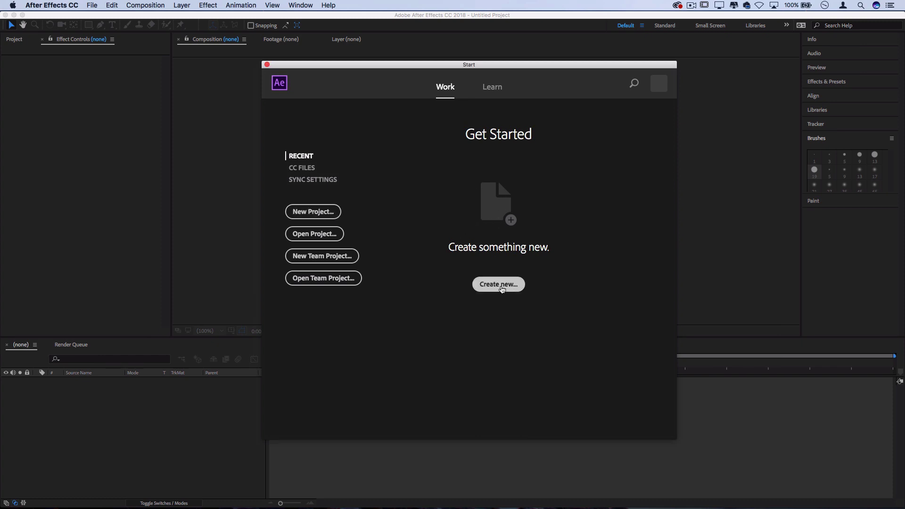
Close the Get Started window, activate the Timeline panel, and briefly check the Effect menu
click(266, 66)
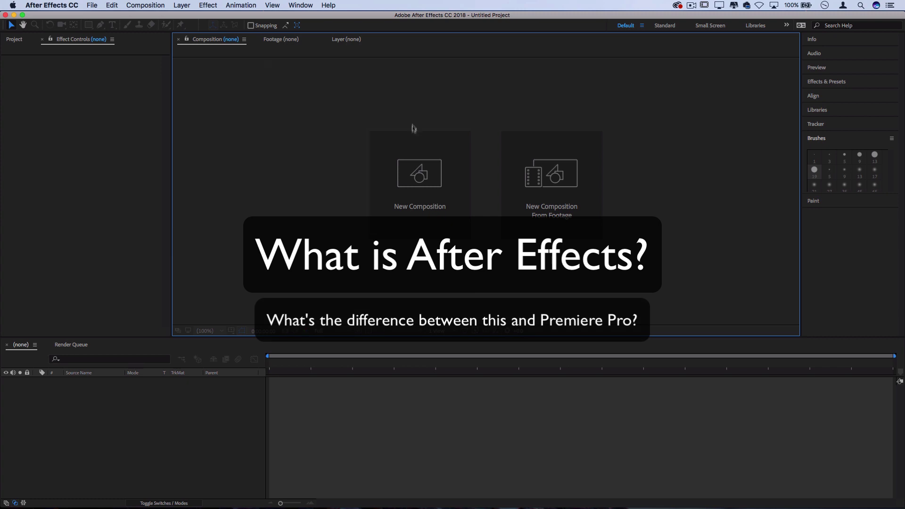
mouse_move(438, 506)
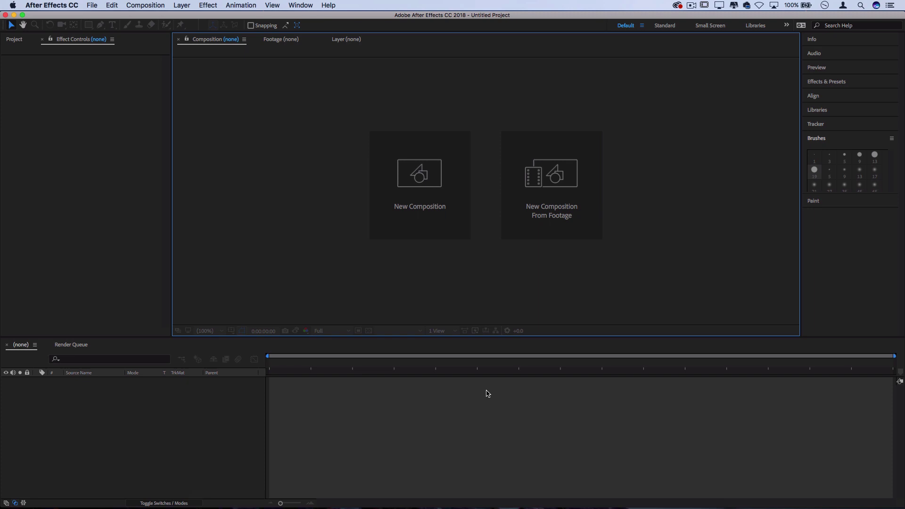
mouse_move(476, 501)
click(332, 416)
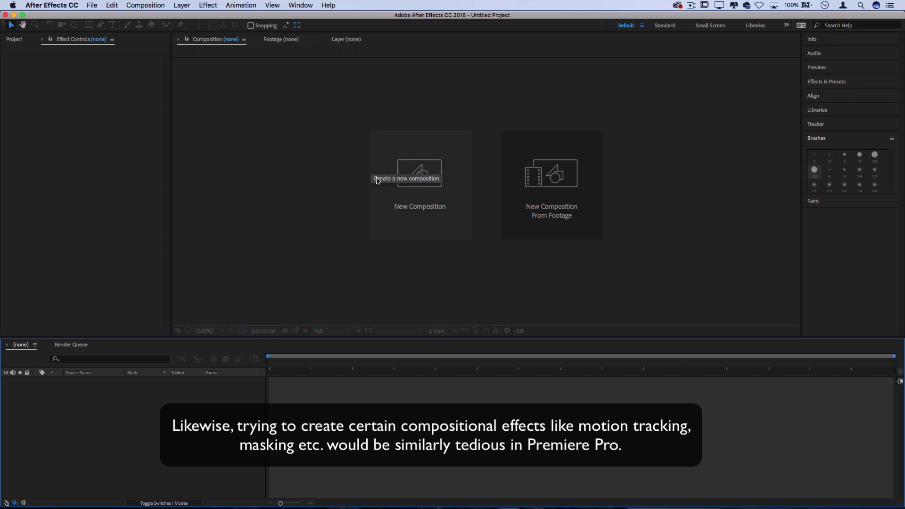
click(215, 5)
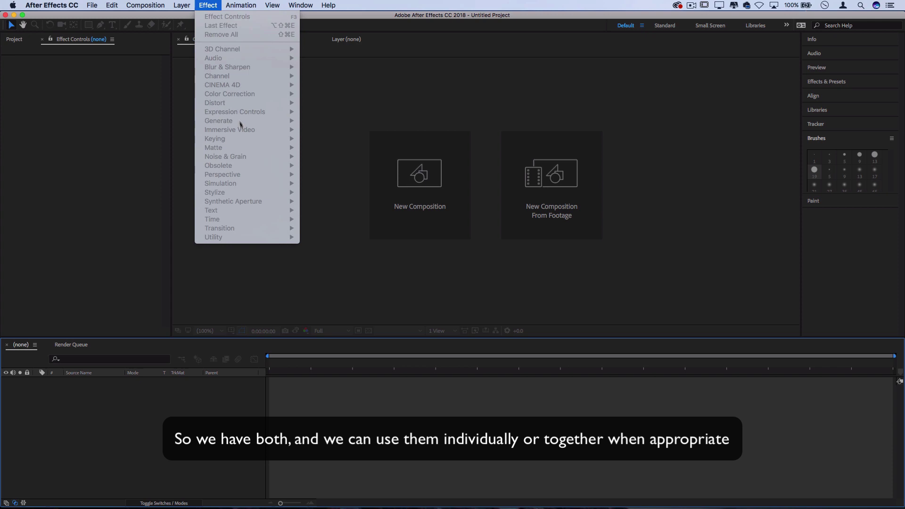
click(387, 247)
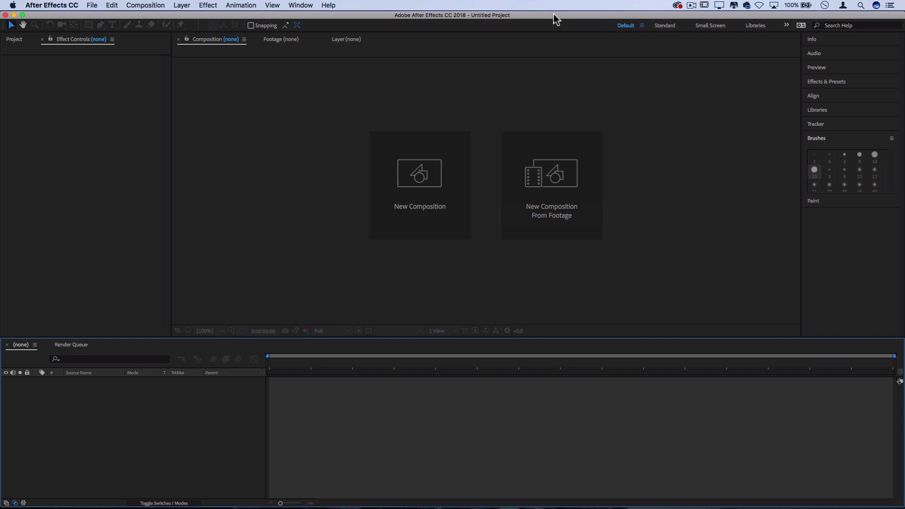
Import MVI_2978.MP4 and MVI_2984.MP4 from the desktop Video Clips folder into the Project panel
drag(553, 14, 553, 78)
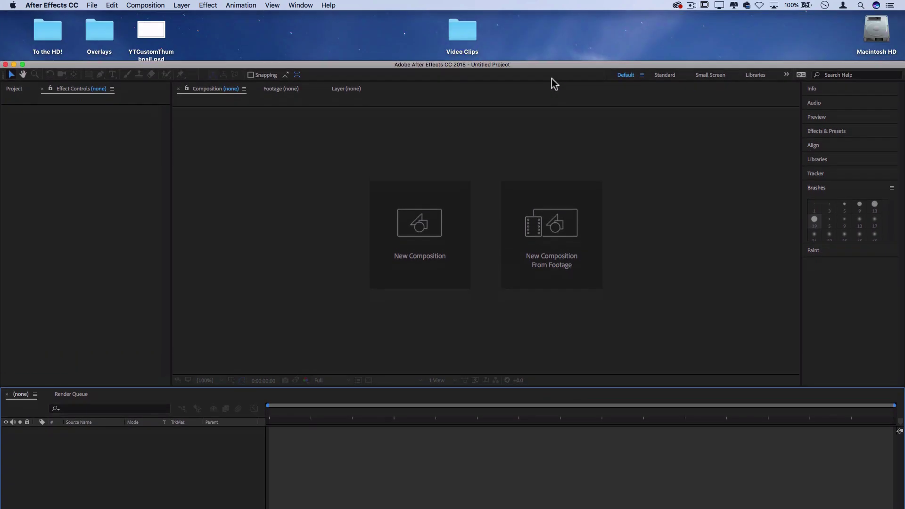
double_click(468, 33)
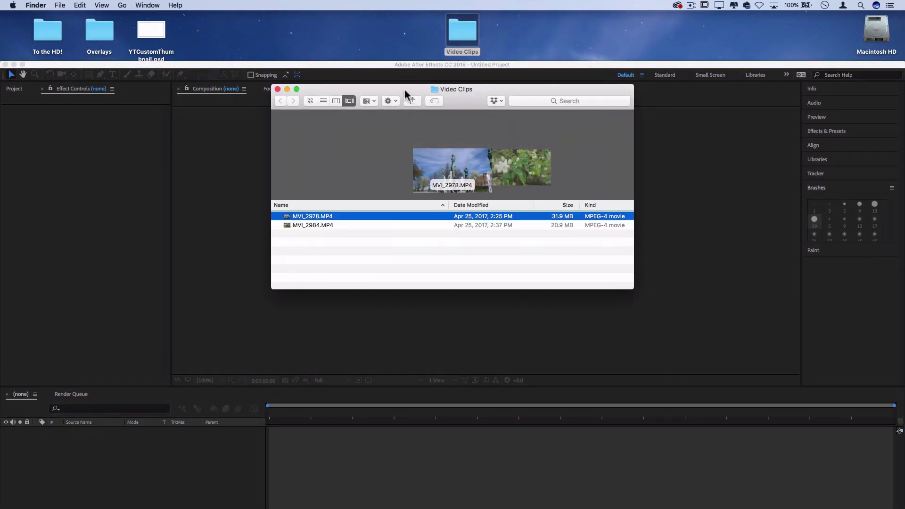
drag(405, 89, 558, 66)
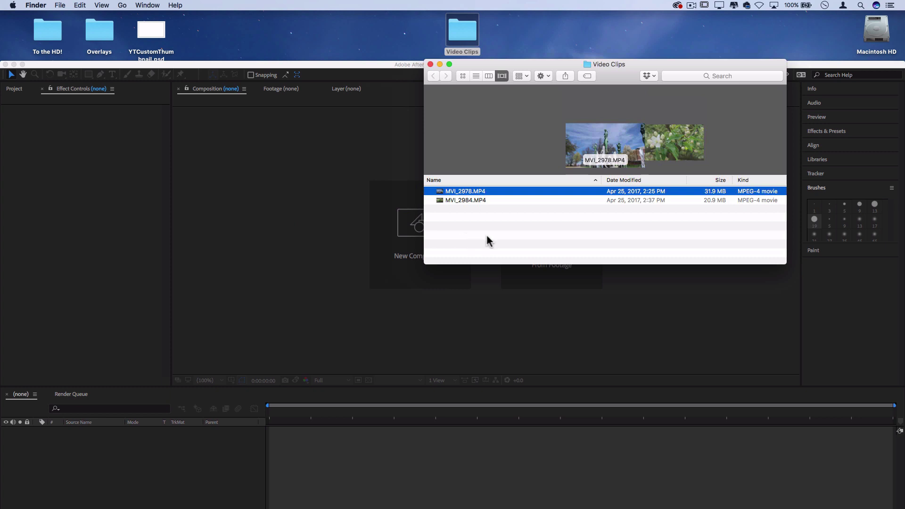
drag(488, 240, 465, 189)
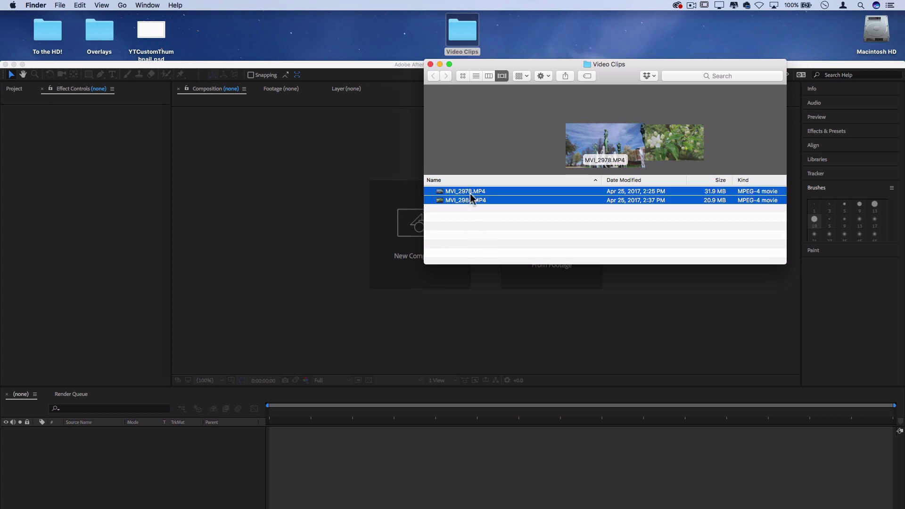
drag(470, 193, 31, 127)
click(15, 90)
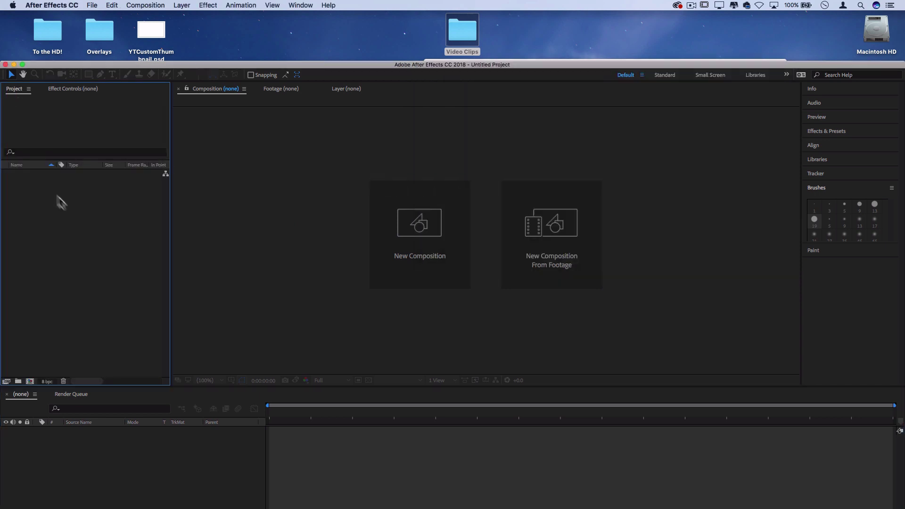
click(463, 30)
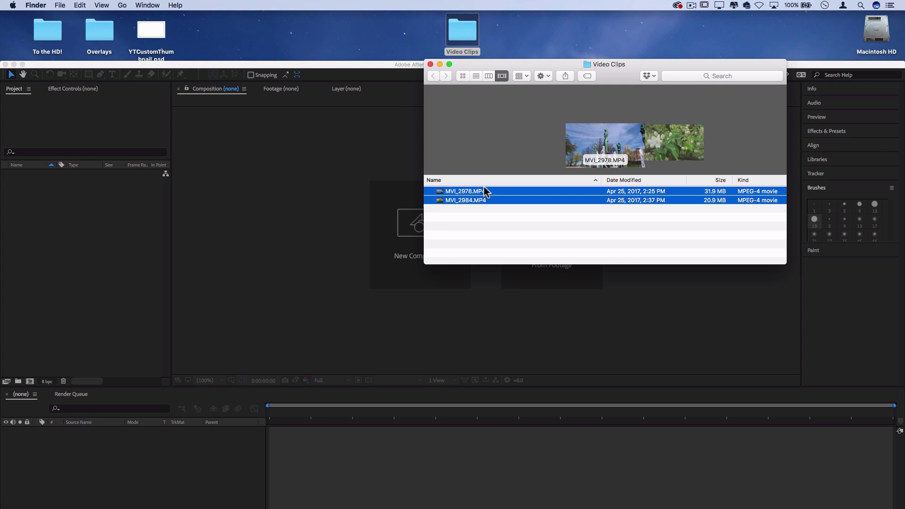
drag(486, 194, 54, 190)
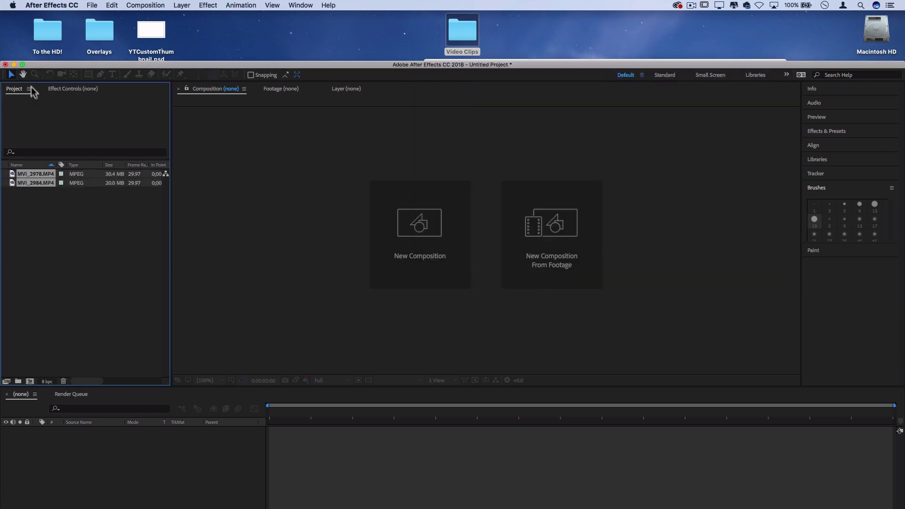
double_click(29, 65)
Preview both clips, then drop MVI_2978.MP4 into the Timeline to create the MVI_2978 comp
click(49, 155)
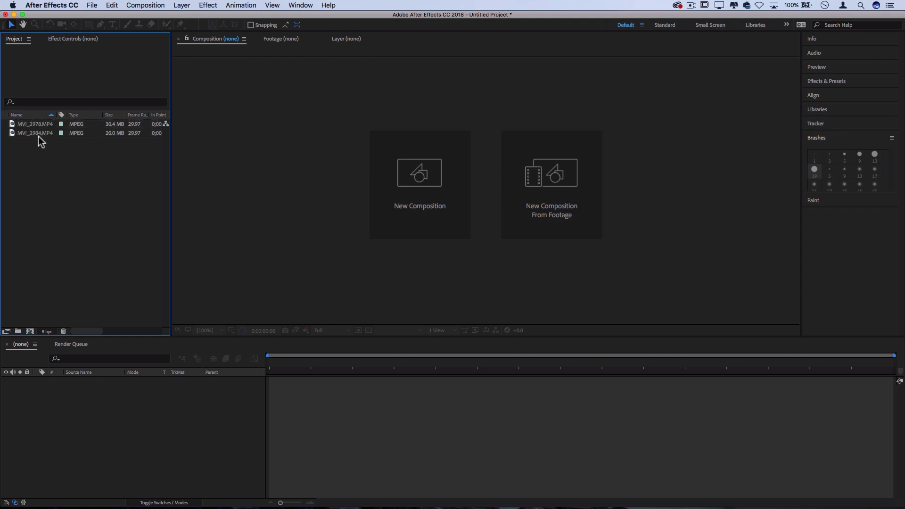
click(39, 132)
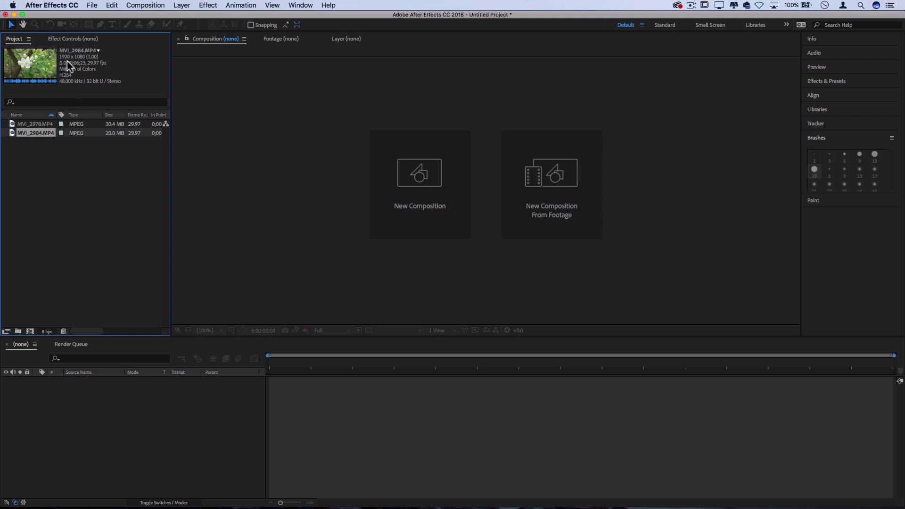
click(43, 125)
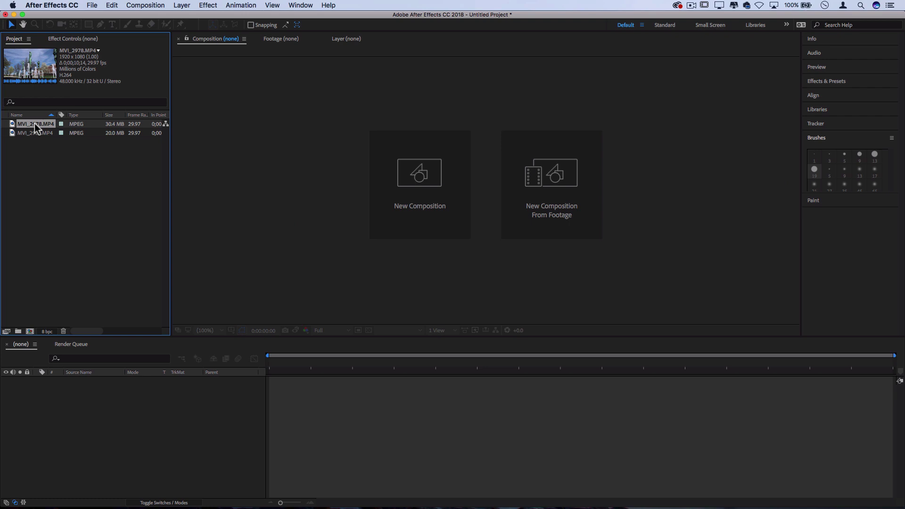
drag(47, 131, 380, 422)
drag(381, 416, 380, 417)
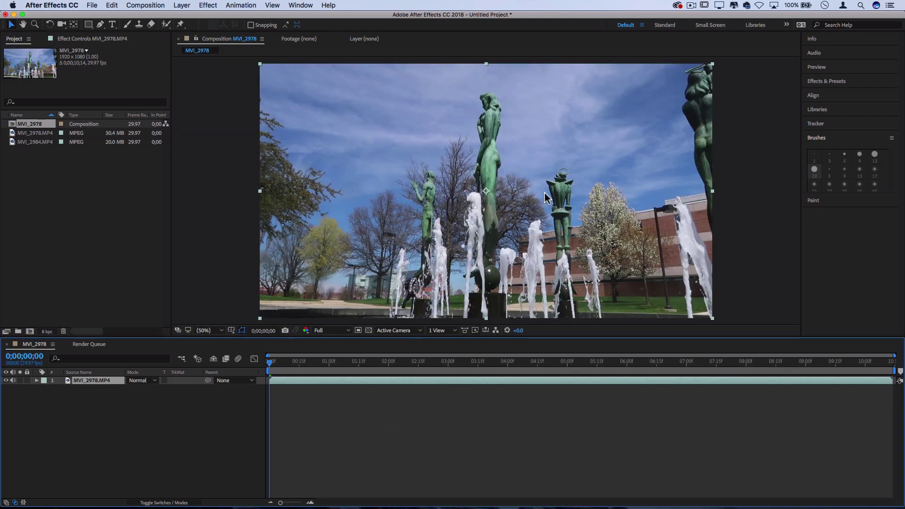
click(749, 198)
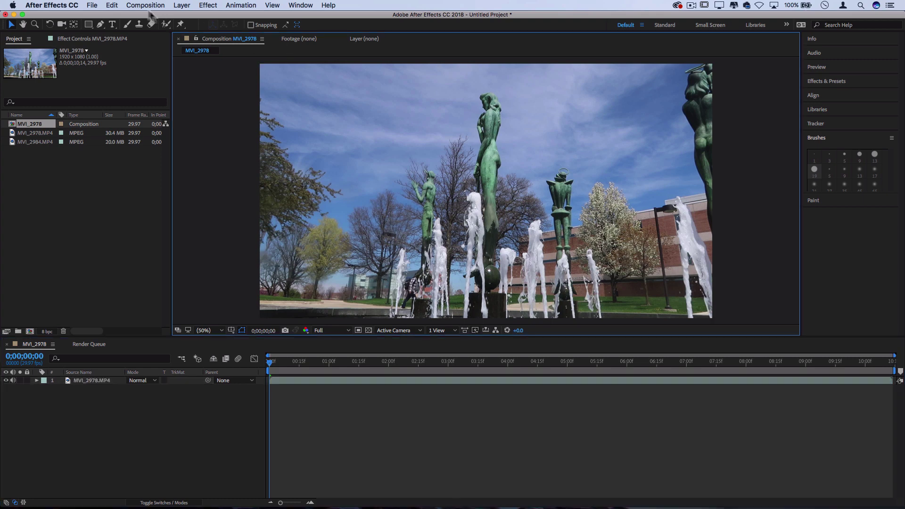
click(97, 4)
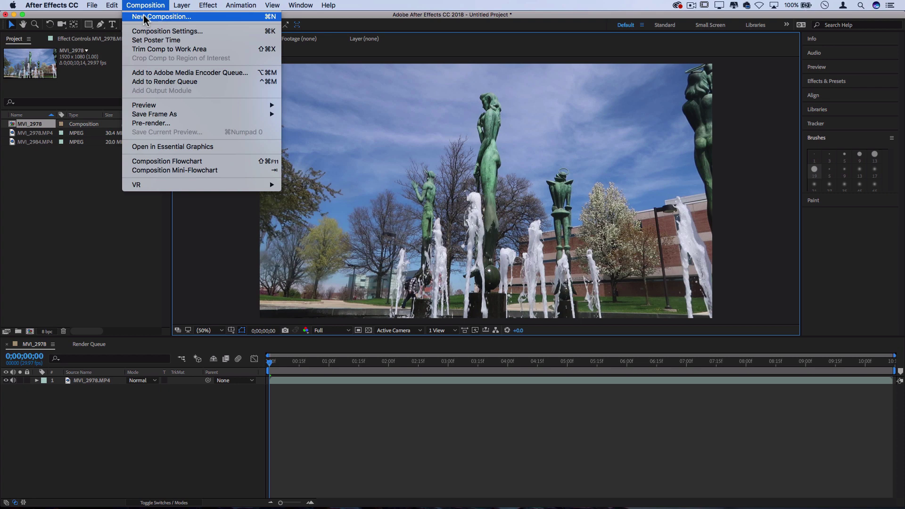
click(143, 16)
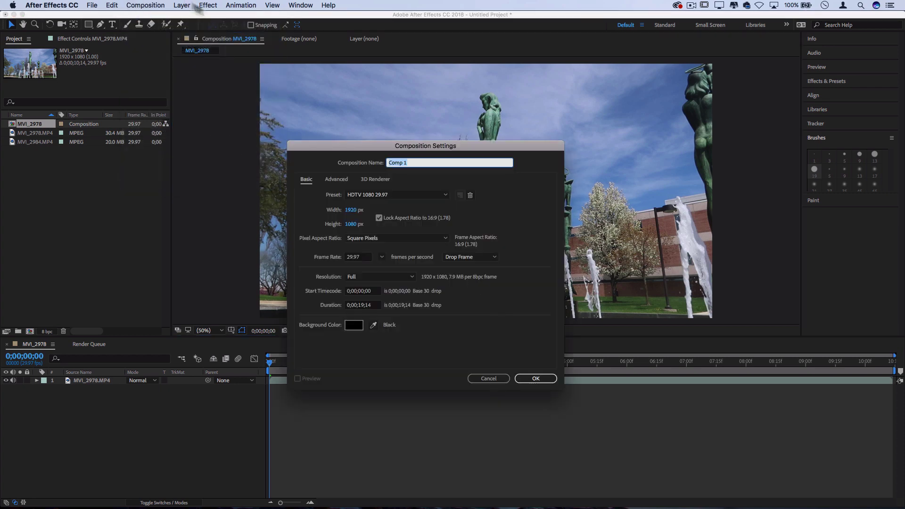
click(488, 378)
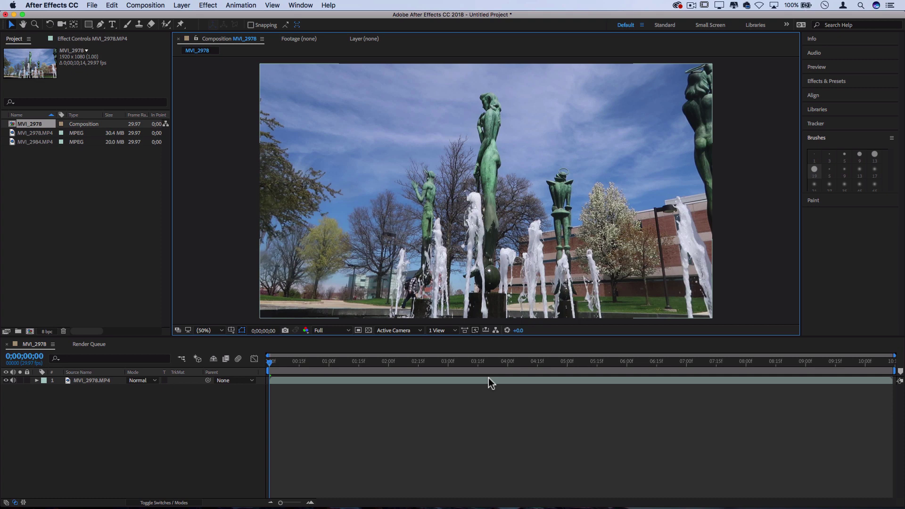
click(100, 380)
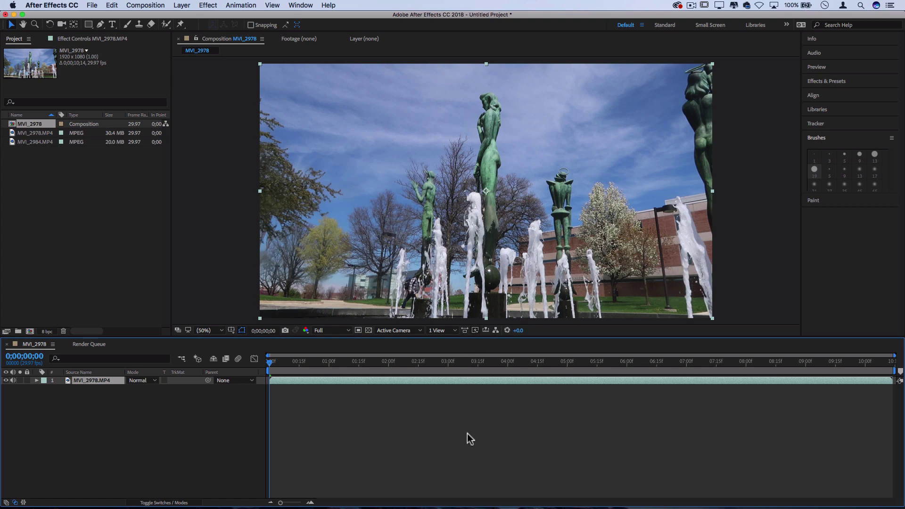
Add MVI_2984.MP4 to the comp and move it above the MVI_2978.MP4 fountain layer
click(37, 141)
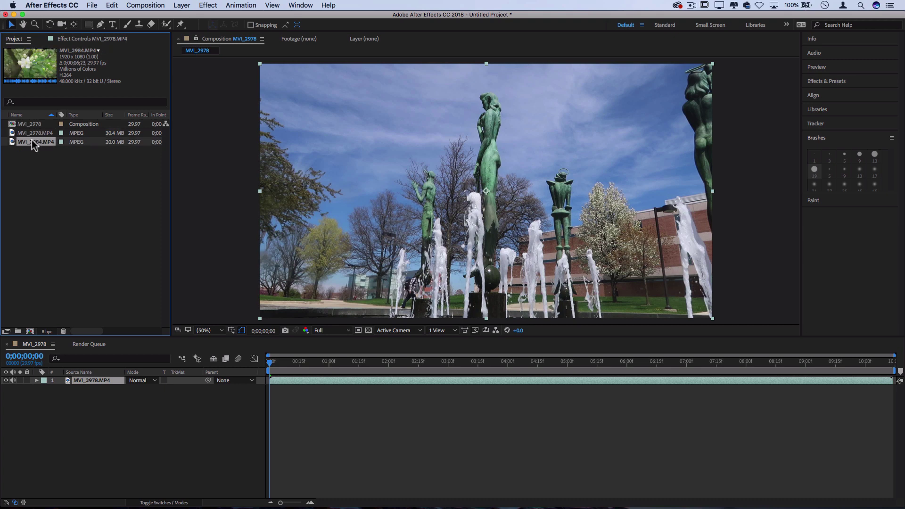
drag(31, 142, 71, 398)
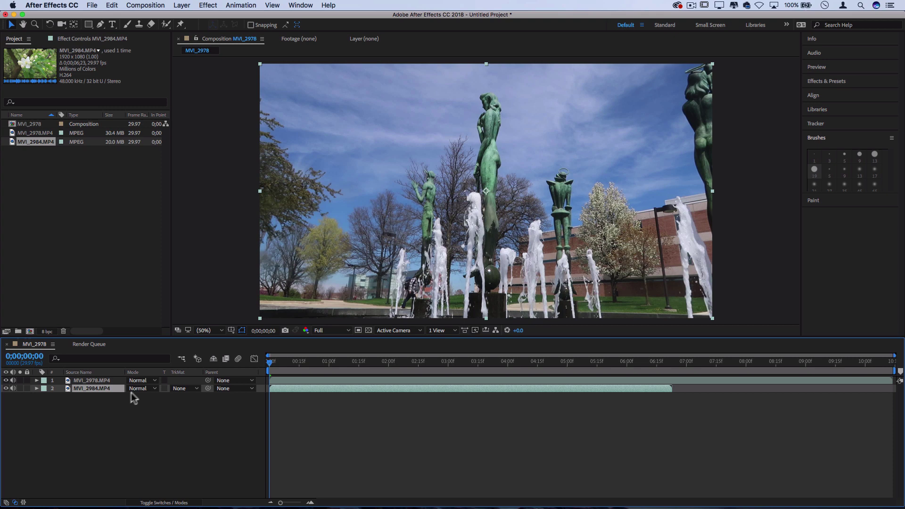
click(101, 381)
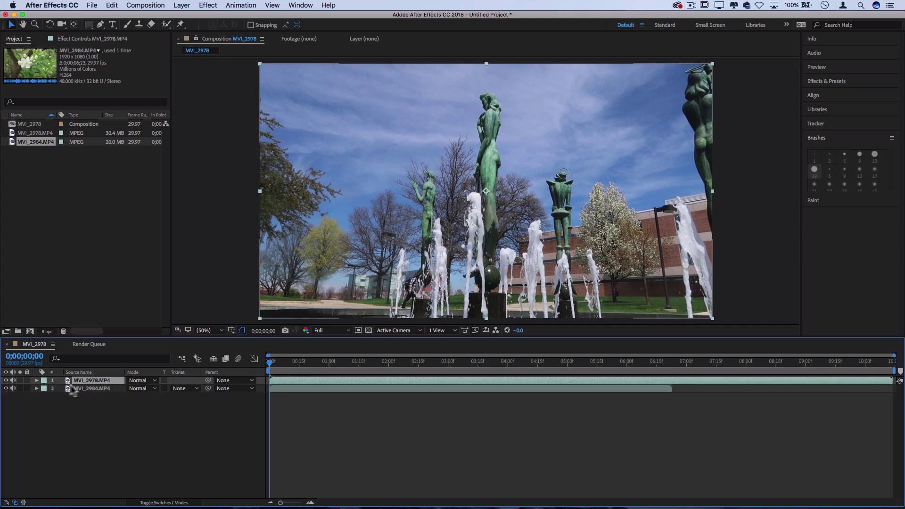
drag(86, 387, 86, 378)
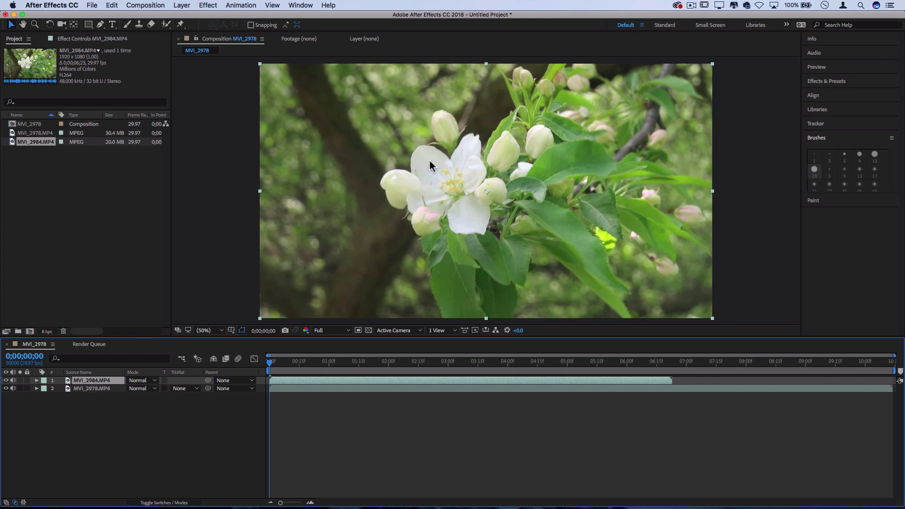
Toggle the flower layer's visibility off and on, then scrub to later frames
click(6, 381)
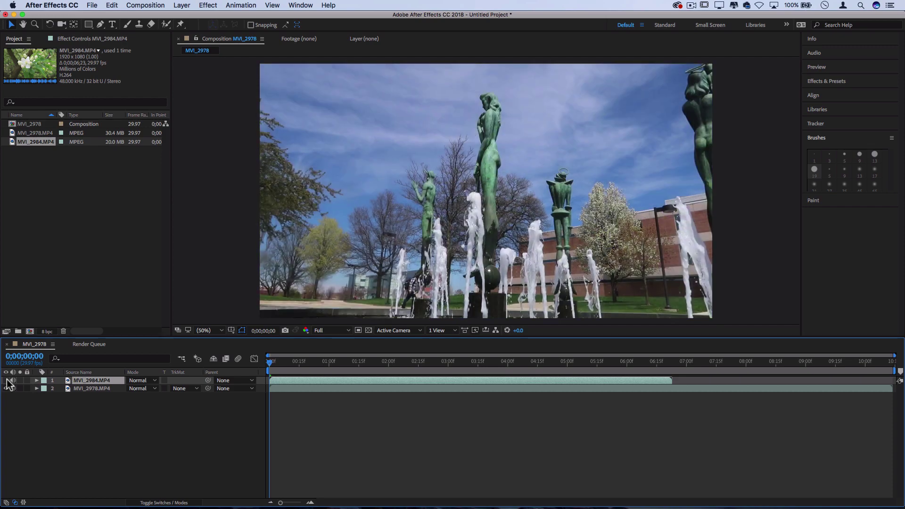
click(7, 380)
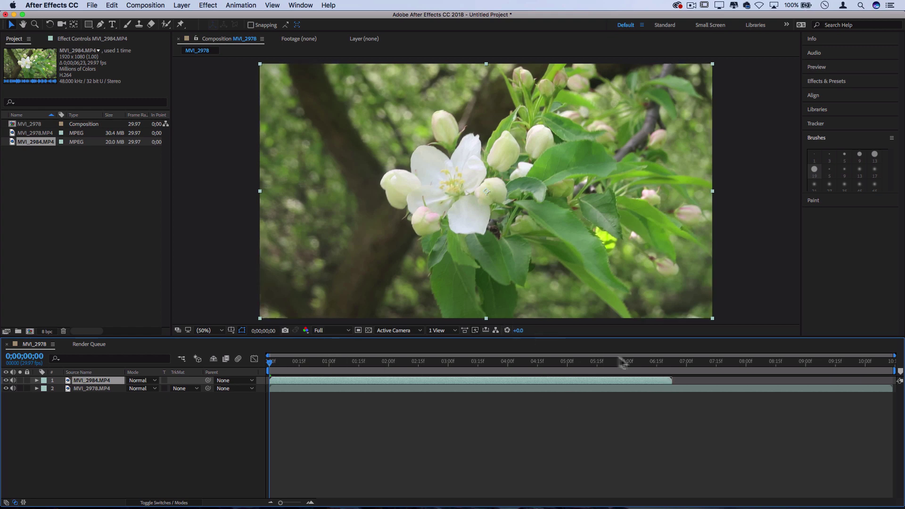
drag(644, 363, 719, 368)
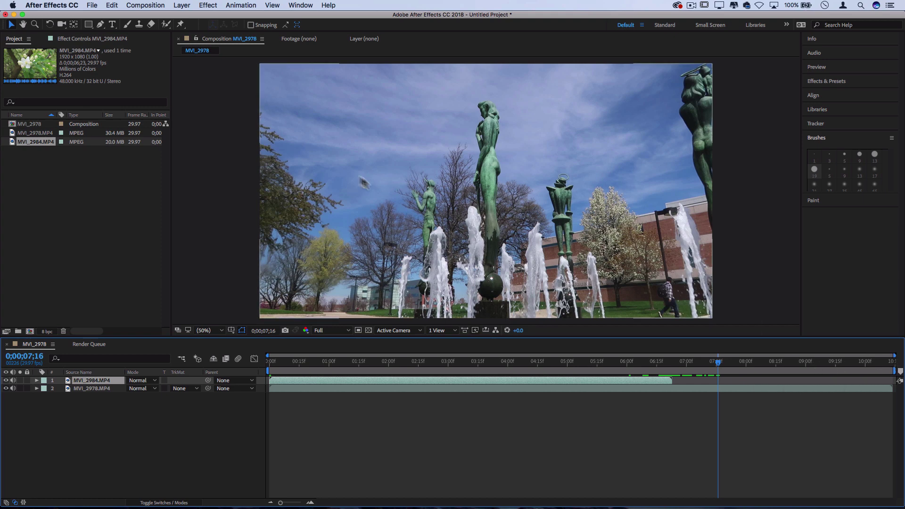
Set the MVI_2978 comp duration to 0;00;30;14 in Composition Settings
click(158, 5)
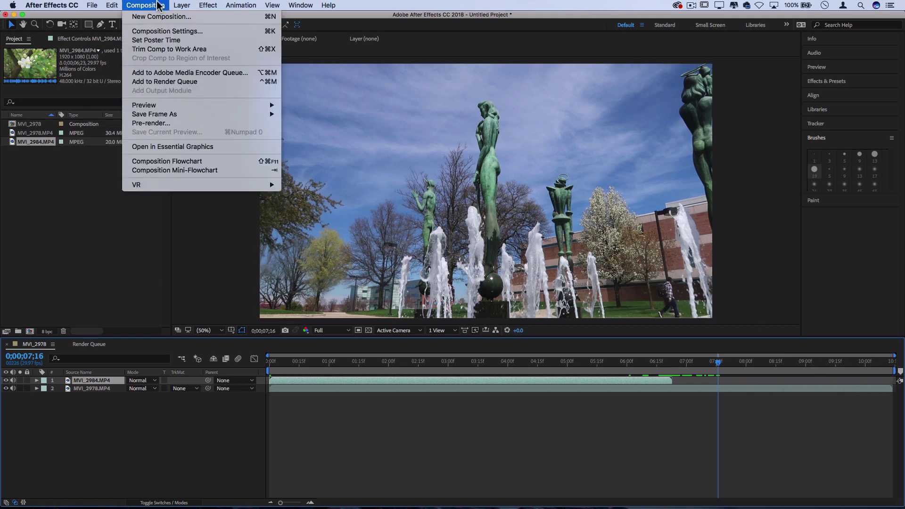
click(167, 32)
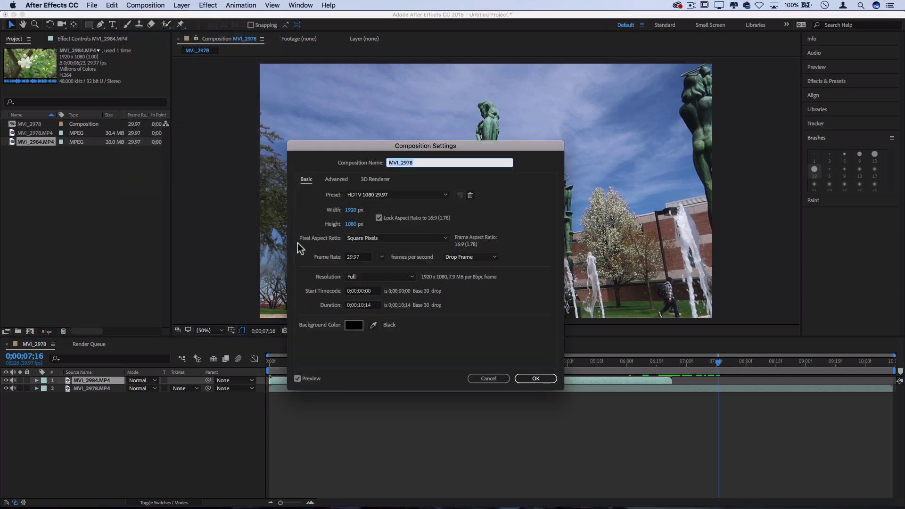
click(336, 305)
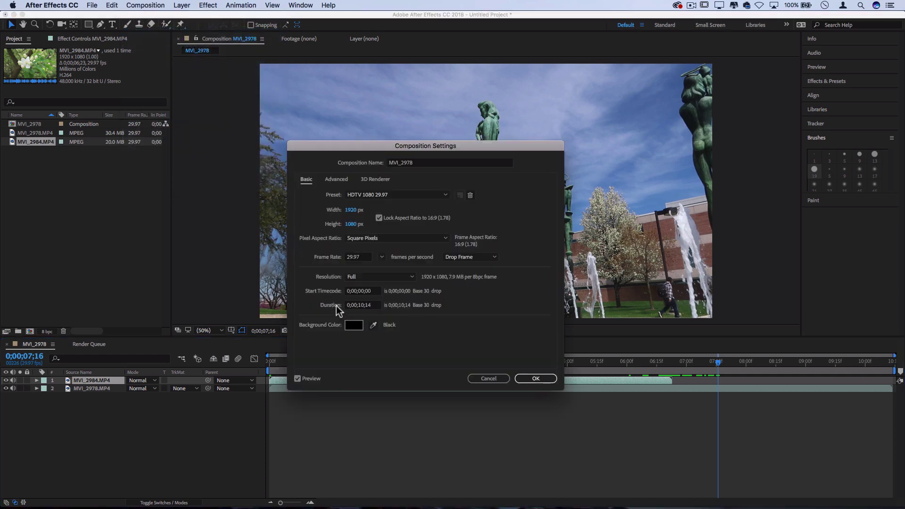
click(363, 305)
double_click(359, 305)
text(30)
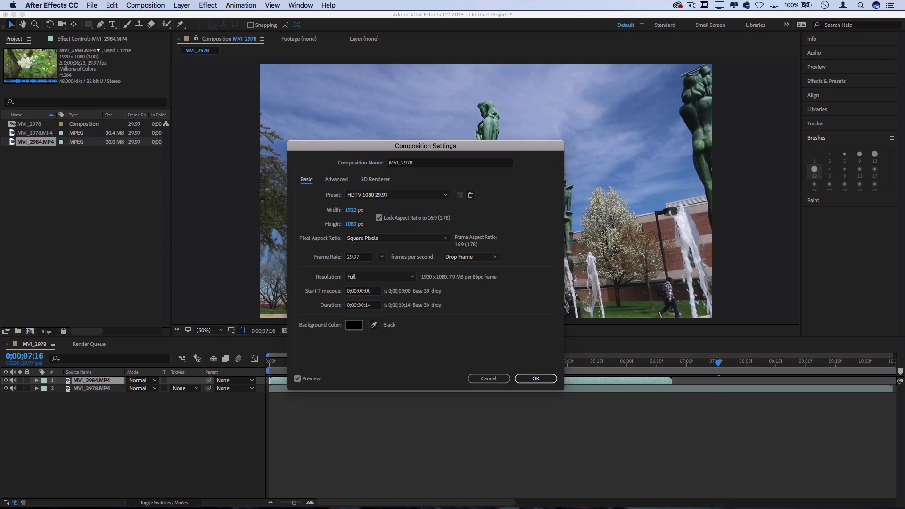
click(535, 378)
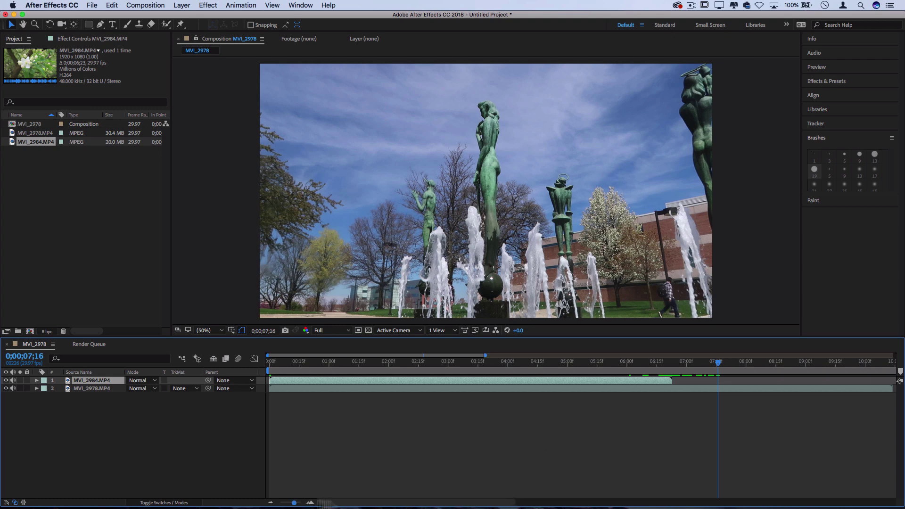
Show the Effect Controls panel for the MVI_2984.MP4 flower layer
drag(355, 503, 321, 506)
click(88, 40)
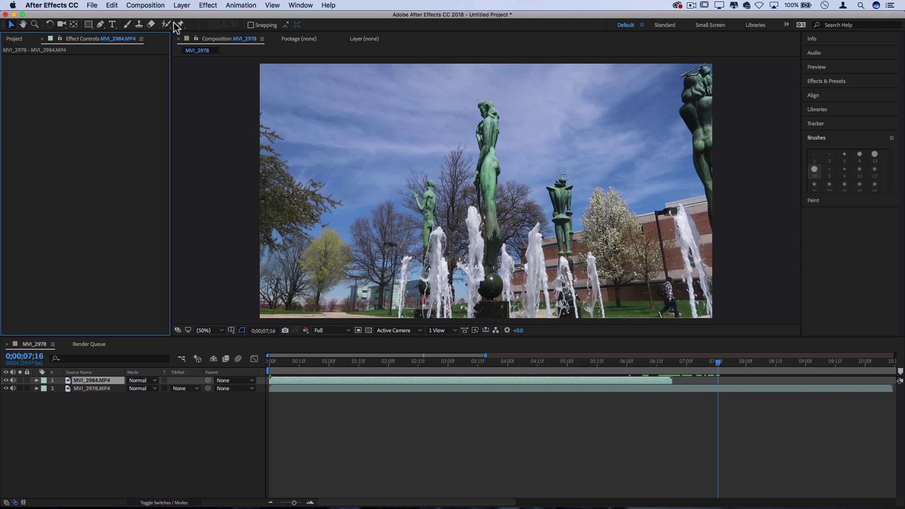
click(12, 25)
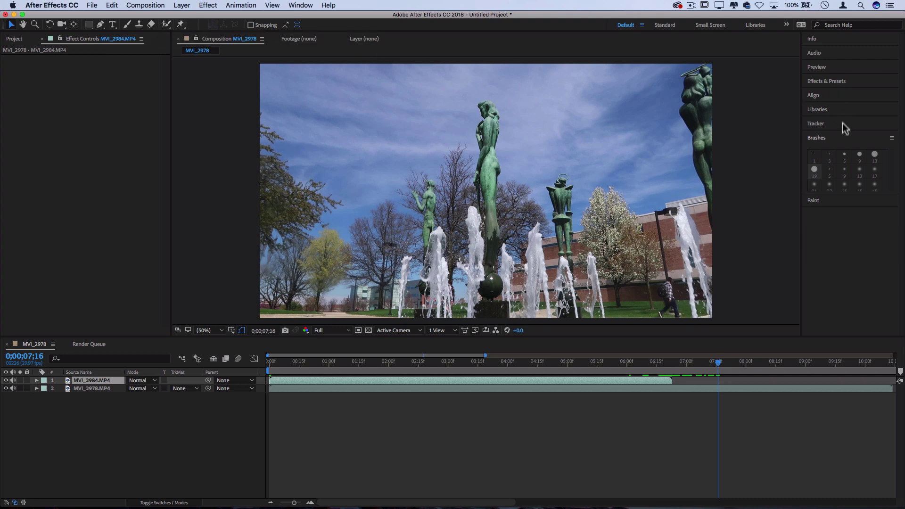
Inspect the Brushes and Paint panels, then expand the Effects & Presets category list
click(827, 139)
click(828, 138)
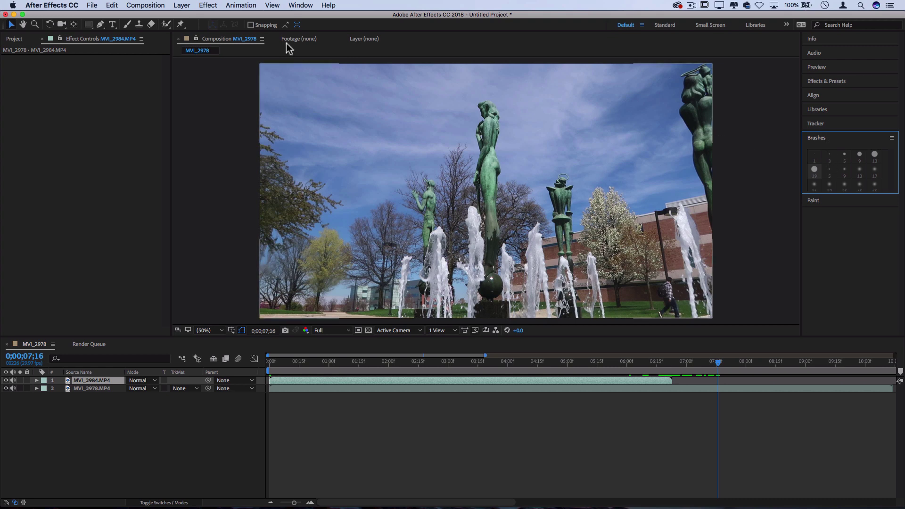
click(127, 25)
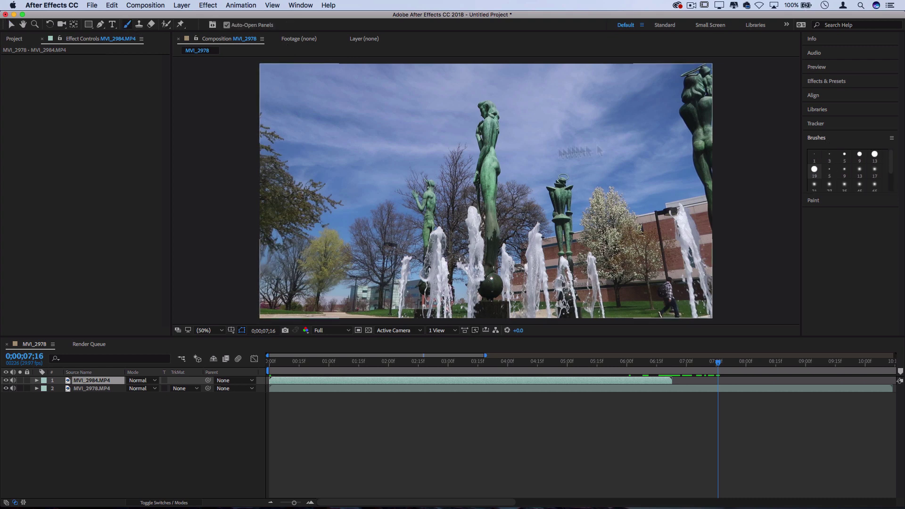
click(827, 202)
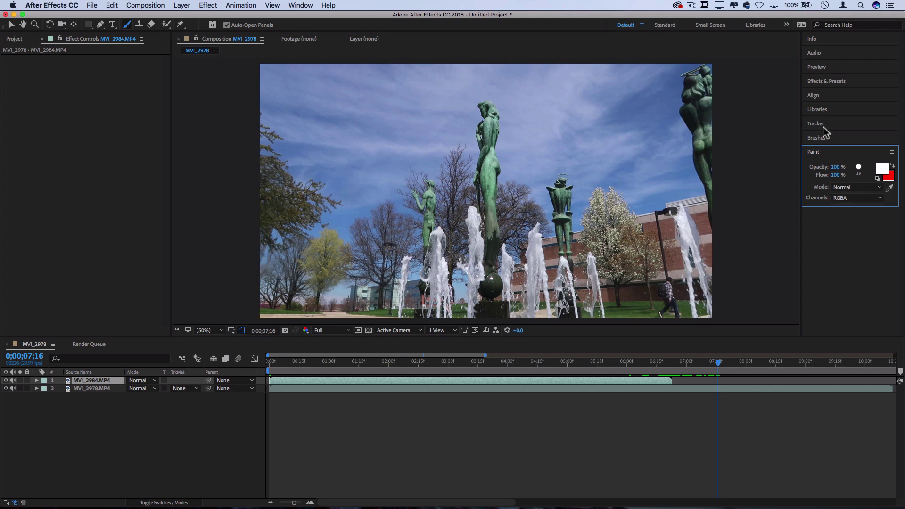
click(830, 83)
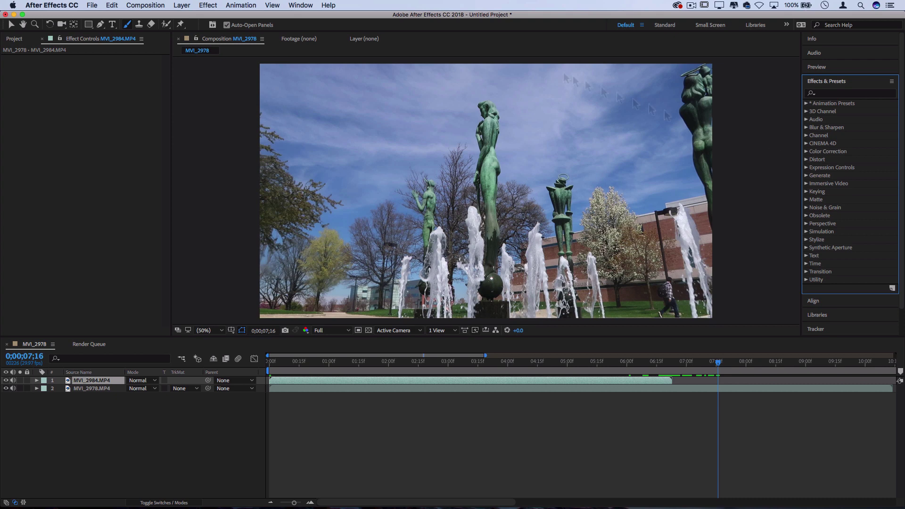
click(206, 5)
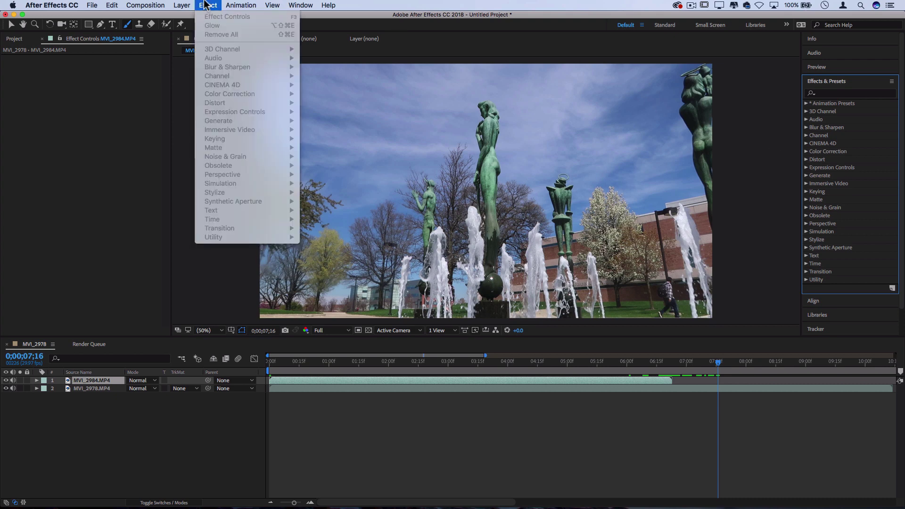
Move the time indicator to 0;00;04;13, select the flower layer, and expand Distort
click(124, 411)
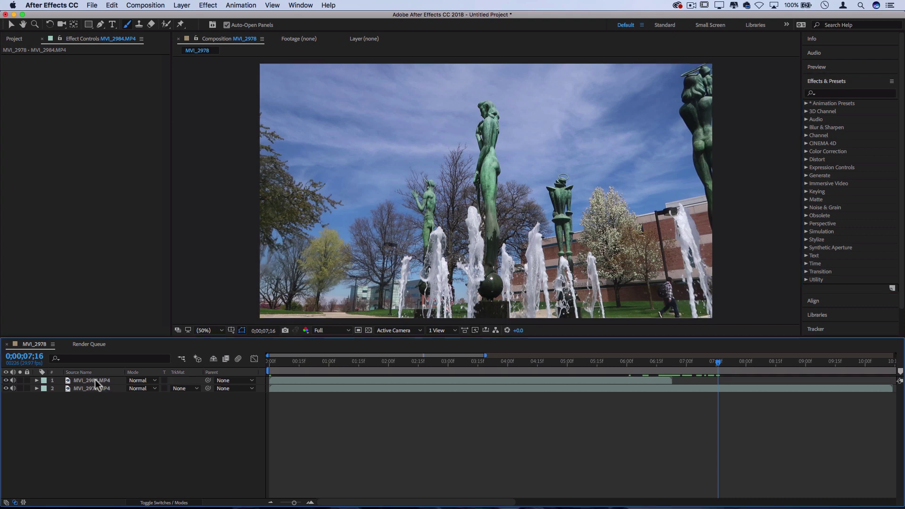
click(533, 363)
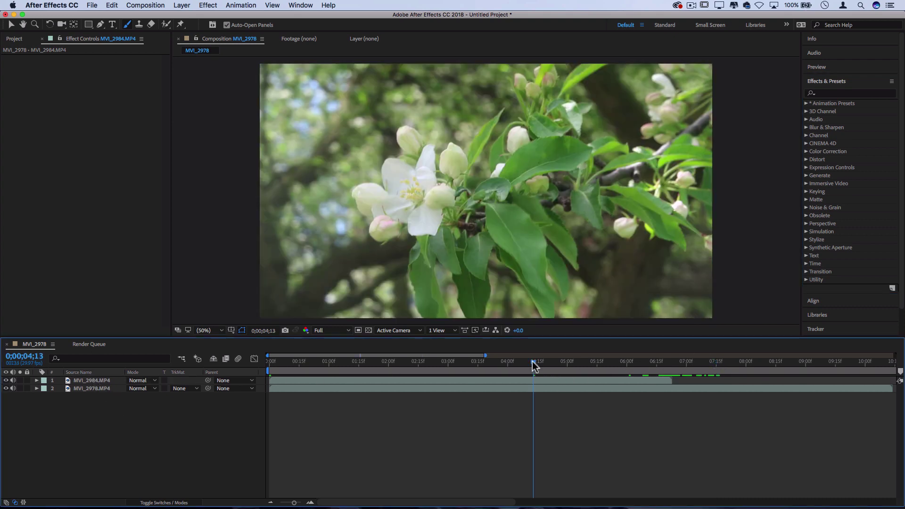
click(78, 380)
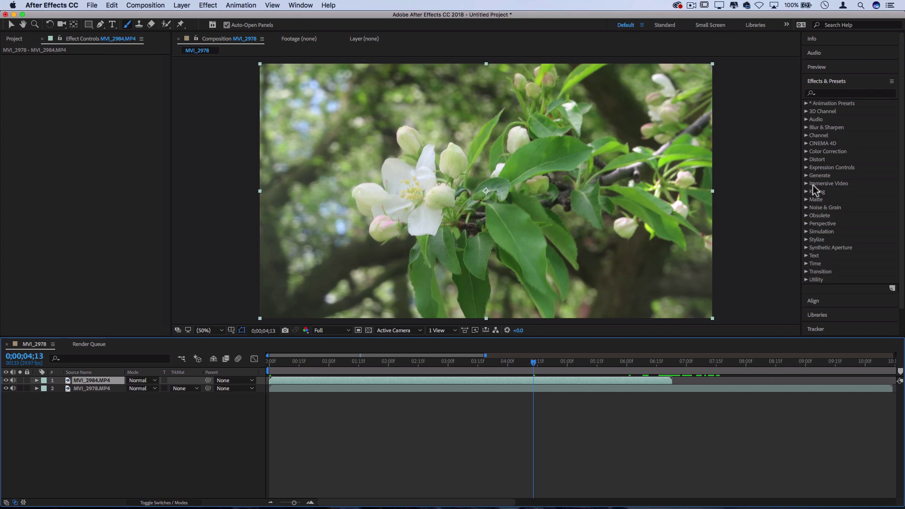
click(807, 159)
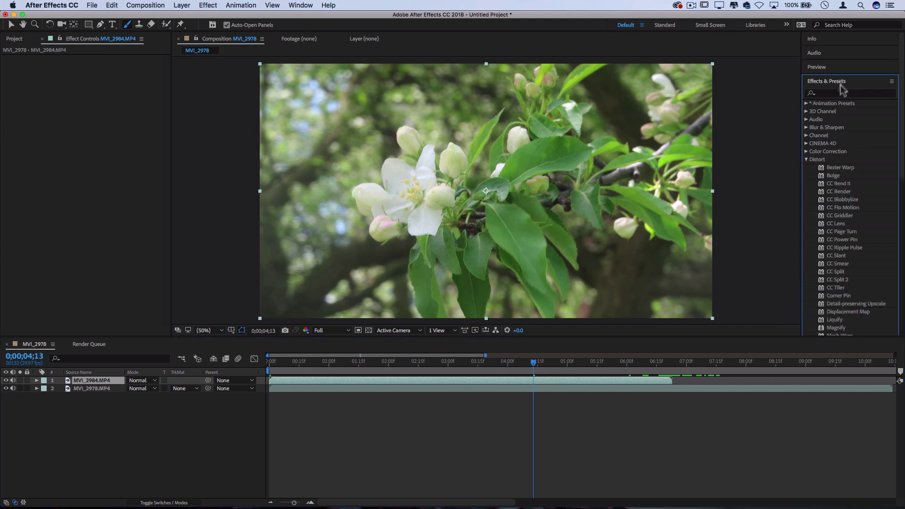
scroll(836, 199, down, 4)
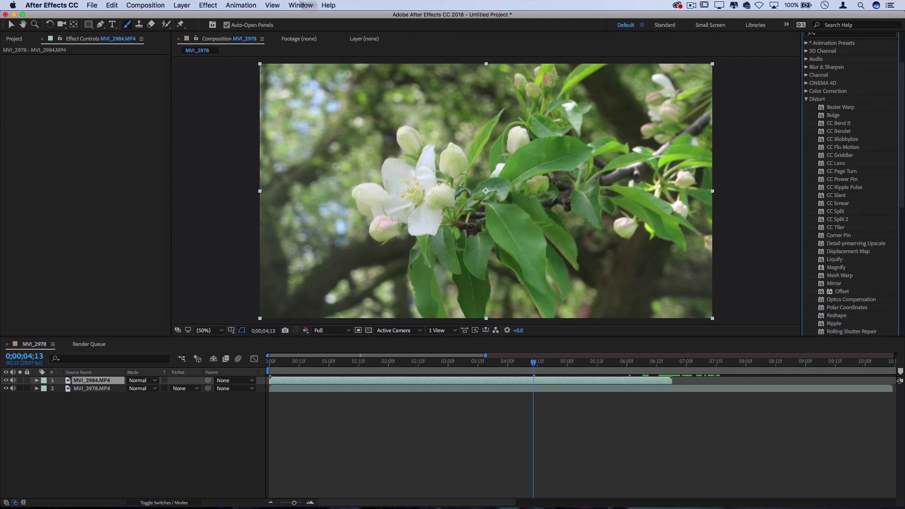
click(204, 5)
click(205, 5)
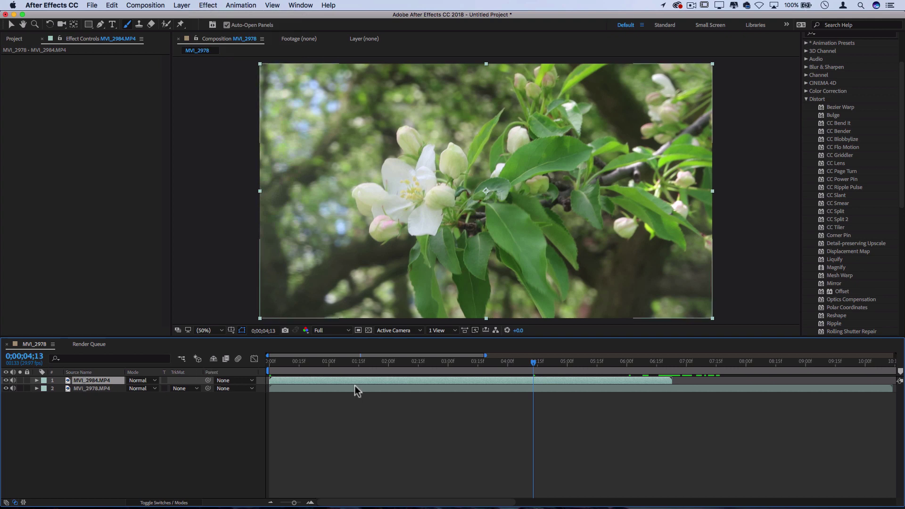
Apply Blur & Sharpen > Gaussian Blur to the MVI_2984.MP4 flower layer
click(208, 5)
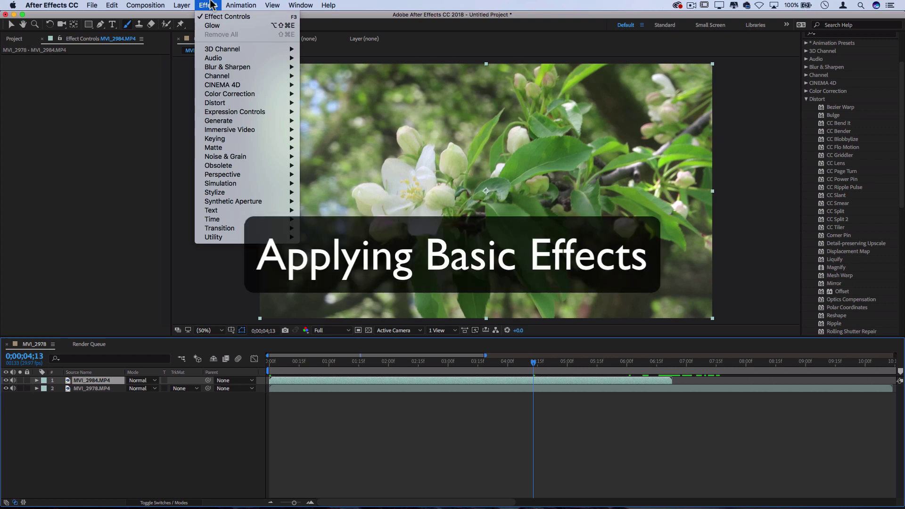
mouse_move(244, 68)
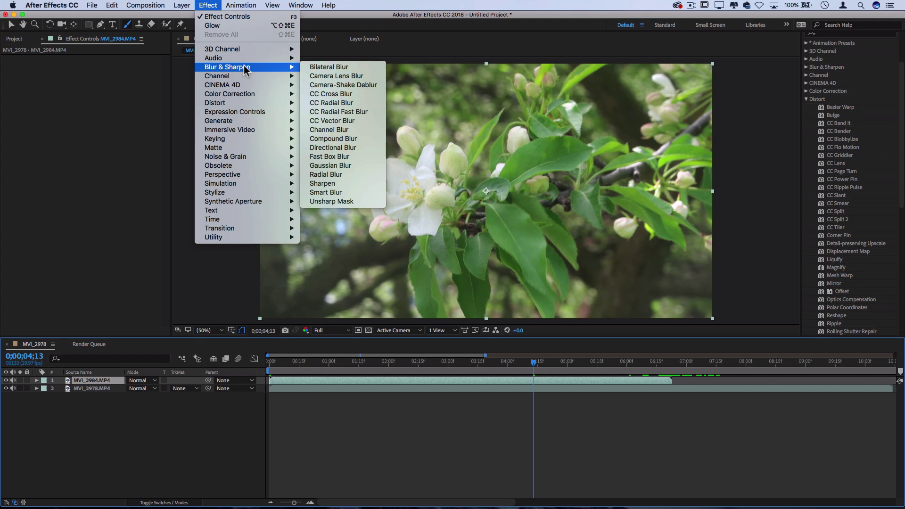
click(334, 165)
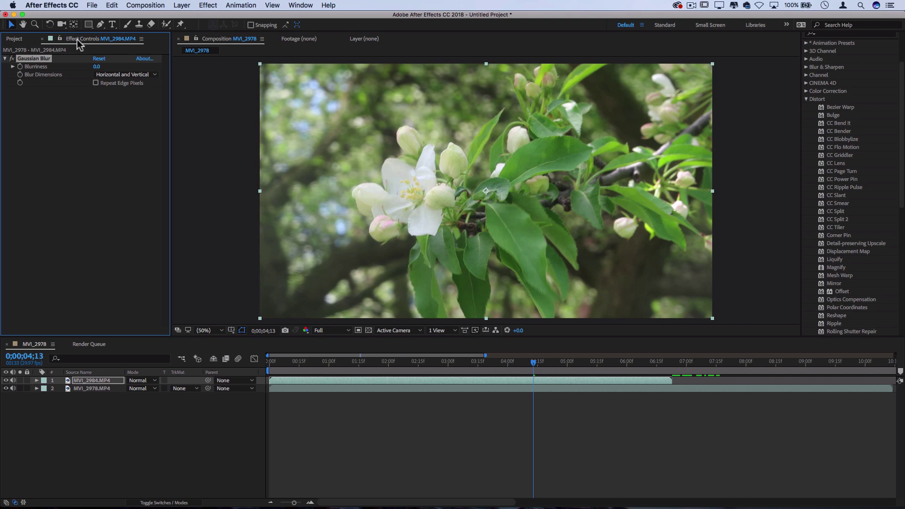
Scrub the flower clip's Gaussian Blur Blurriness to 54.3 and set Blur Dimensions to Vertical
click(40, 68)
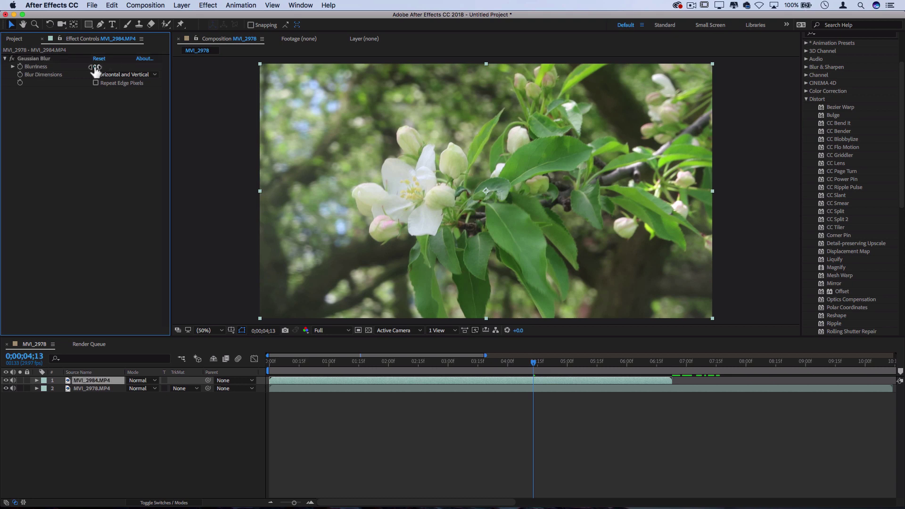
drag(96, 66, 169, 66)
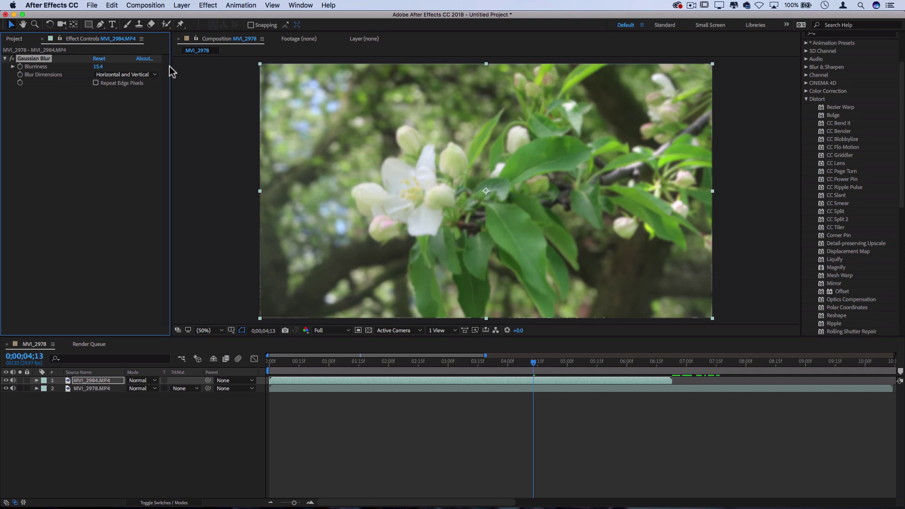
drag(93, 65, 202, 64)
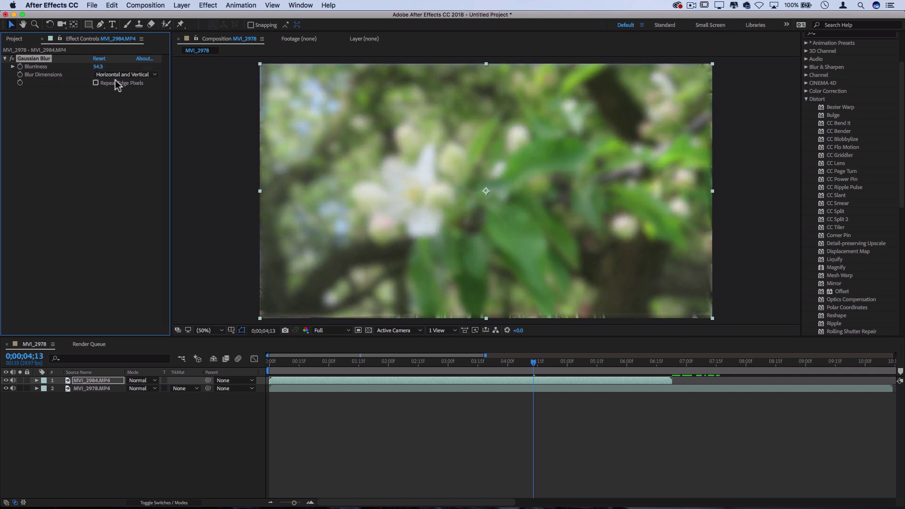
click(125, 77)
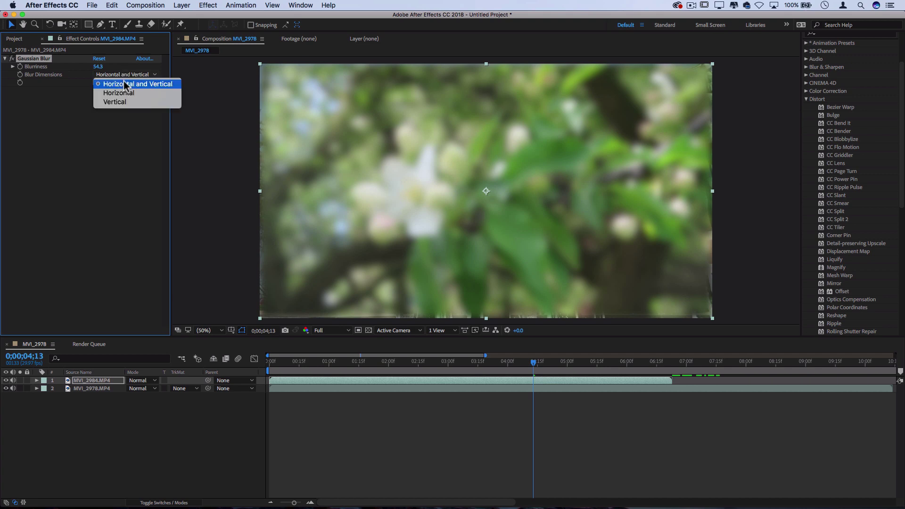
click(124, 94)
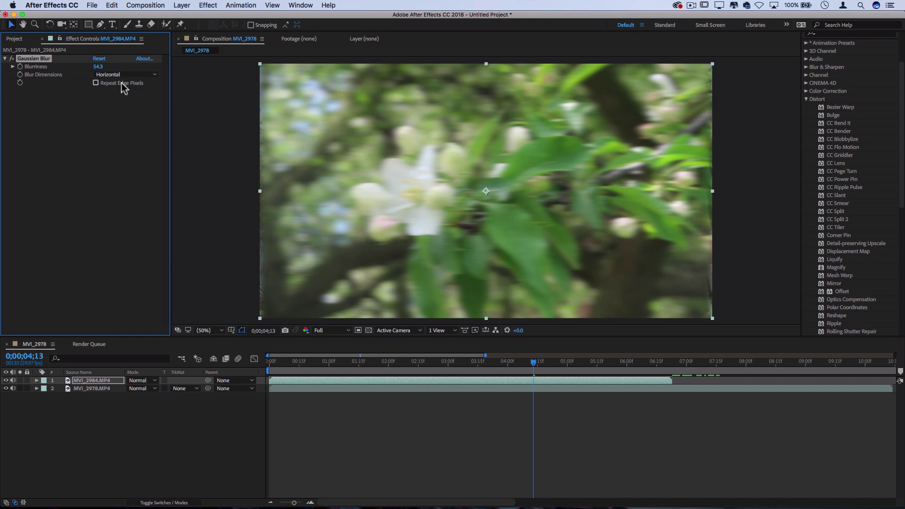
click(123, 76)
click(121, 101)
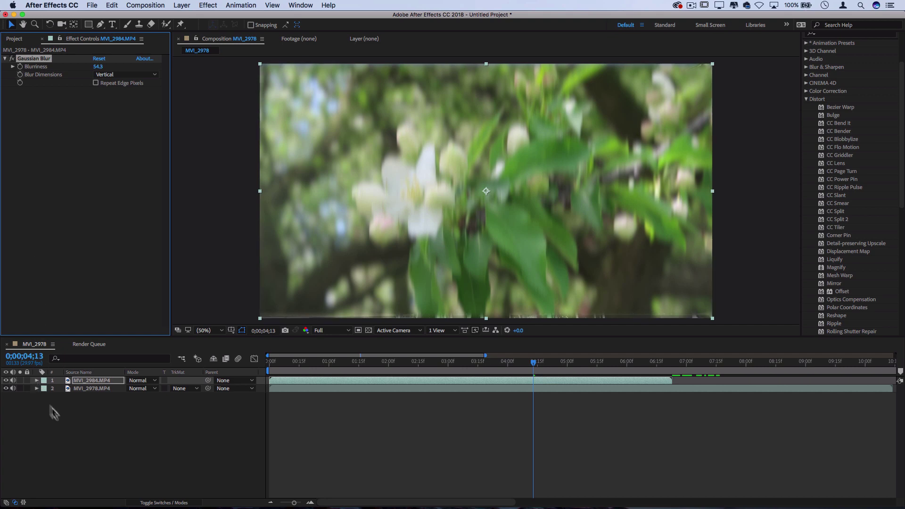
Expand MVI_2984.MP4's Effects, Transform and Audio groups and lower its Opacity to 47%
click(37, 381)
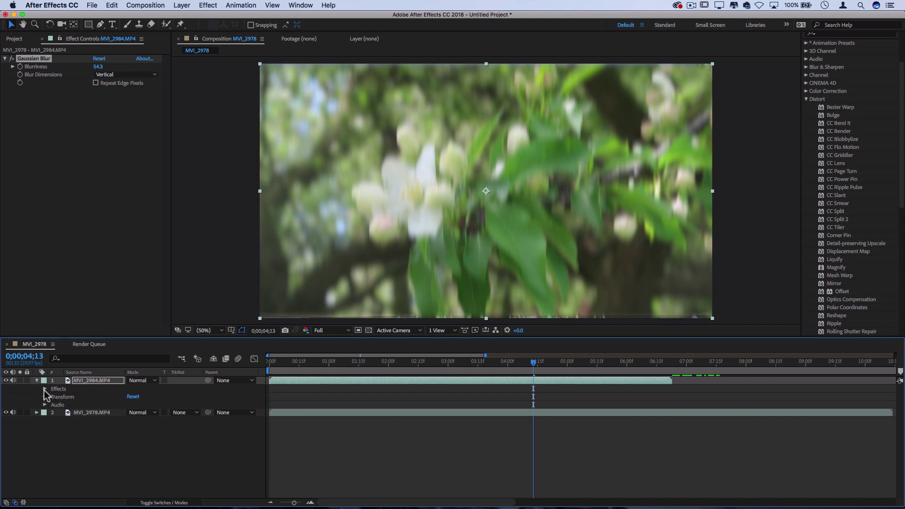
click(45, 389)
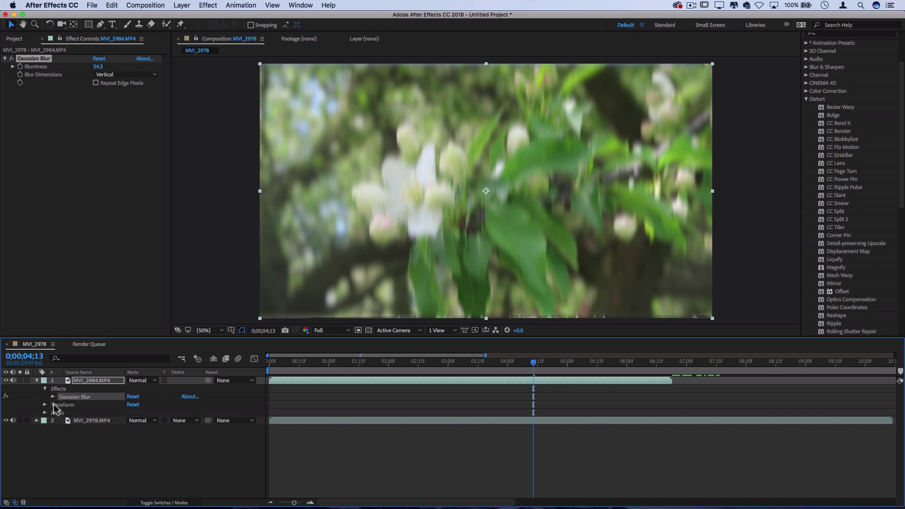
click(45, 405)
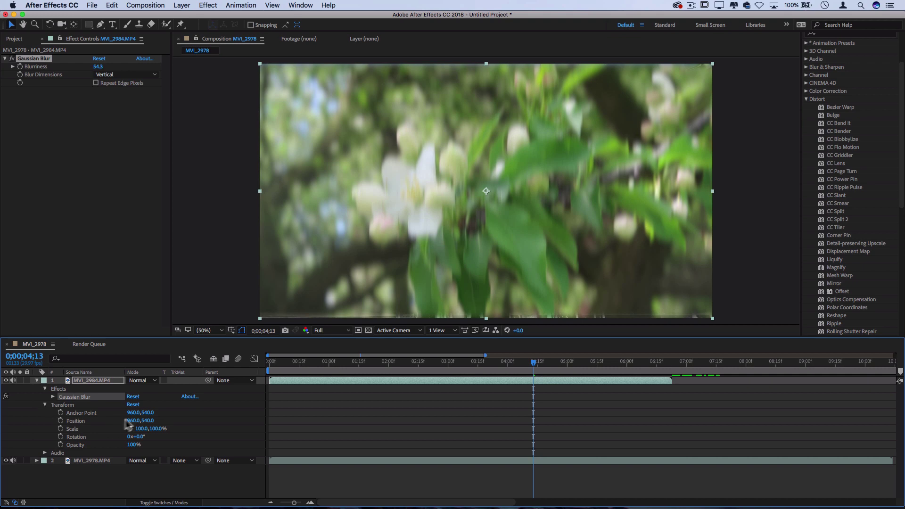
click(45, 453)
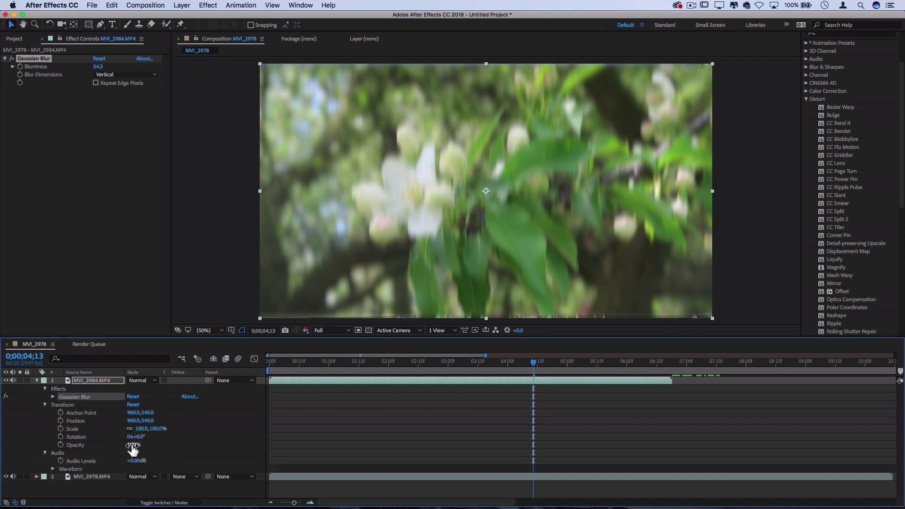
drag(132, 446, 109, 447)
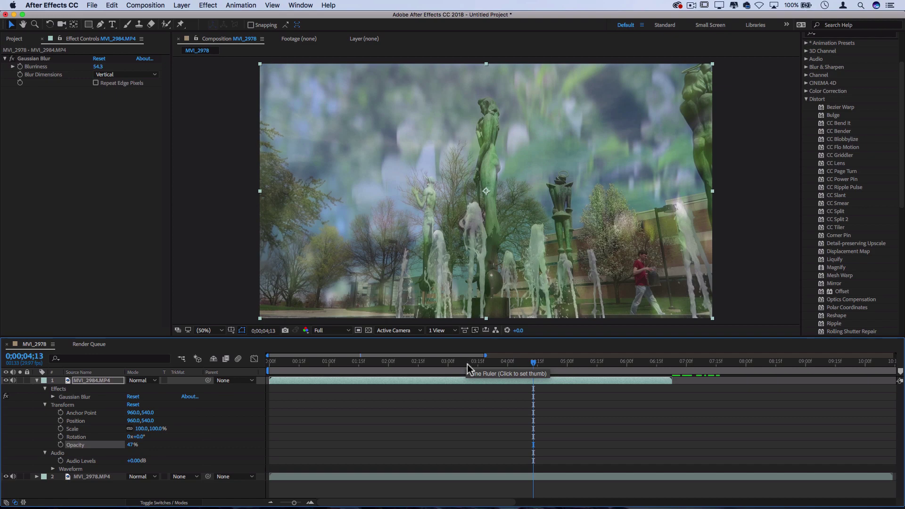
Keyframe Blurriness at 54.3 on the first frame, then raise it to about 199.7 a second in
drag(468, 367, 267, 367)
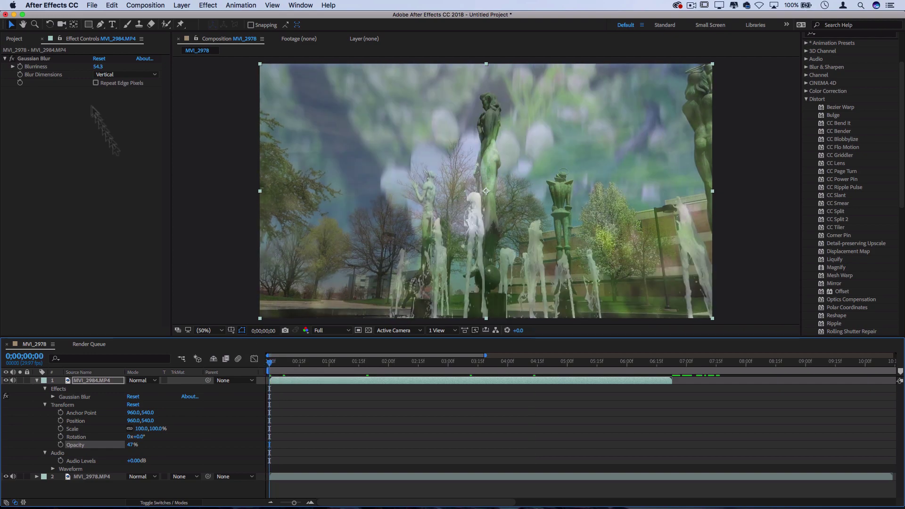
click(20, 66)
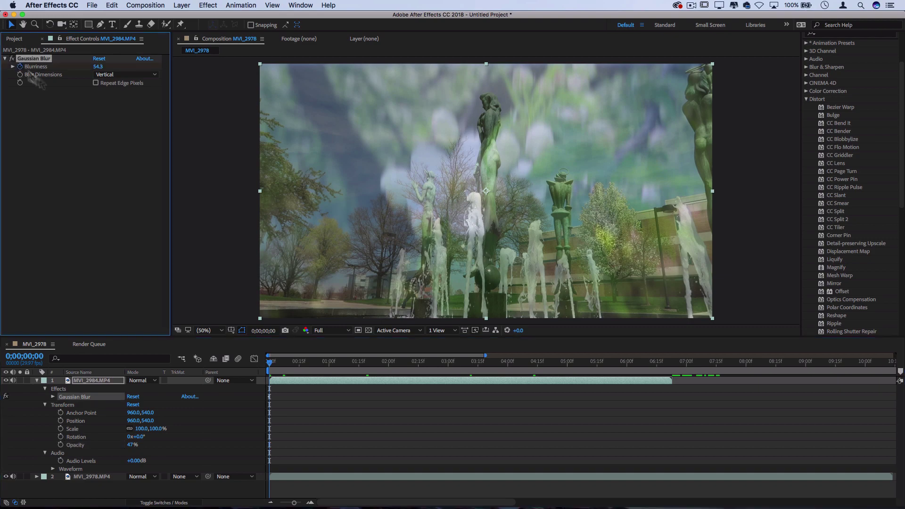
click(289, 364)
drag(297, 366, 332, 363)
drag(96, 70, 540, 64)
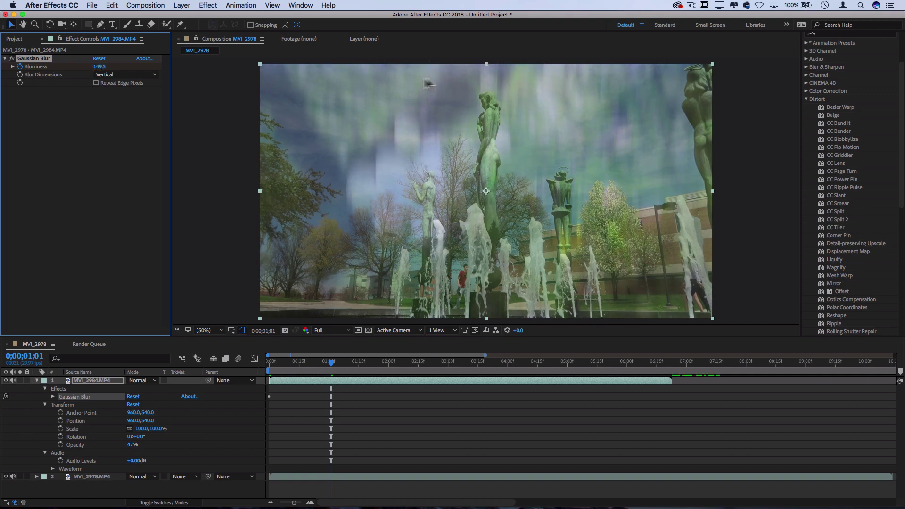
drag(98, 68, 333, 67)
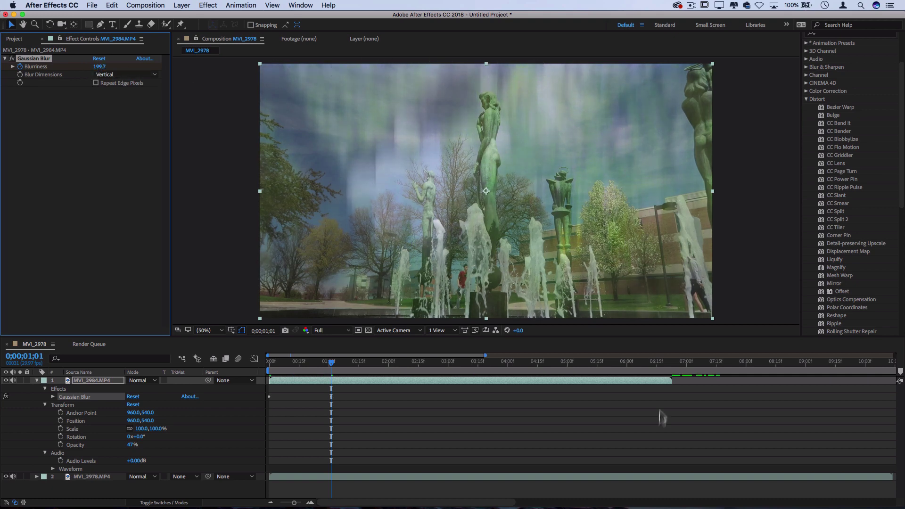
Add a Blurriness keyframe of 20 at 0;00;02;12
click(353, 363)
key(shift+Page_Down)
key(shift+Page_Down)
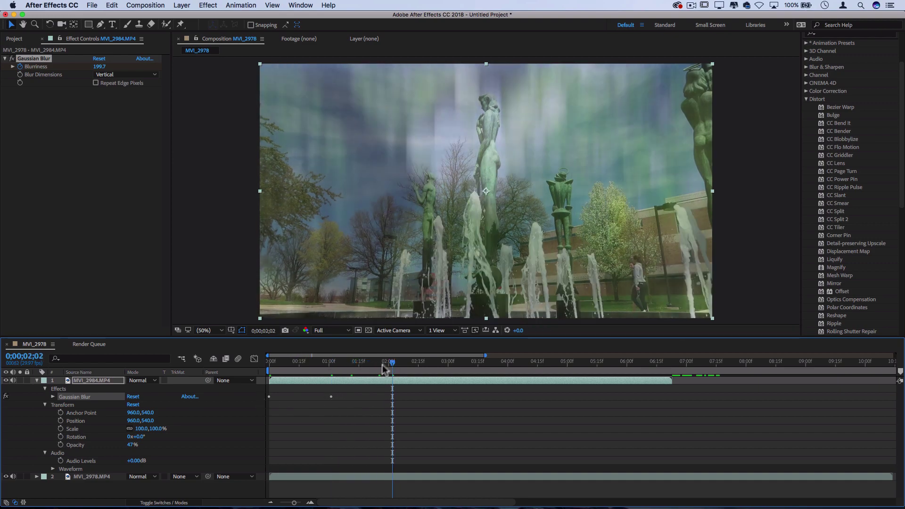
click(412, 362)
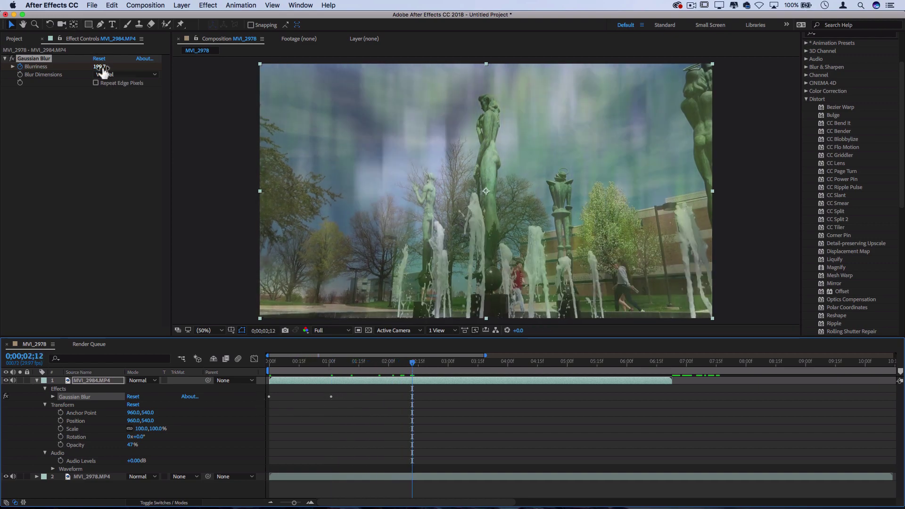
drag(100, 67, 3, 80)
drag(3, 195, 95, 70)
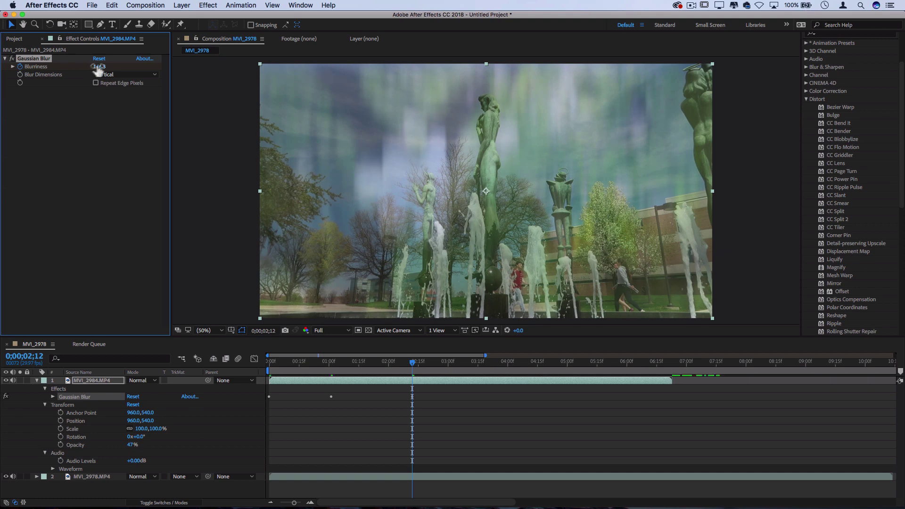
click(100, 67)
text(20)
key(Return)
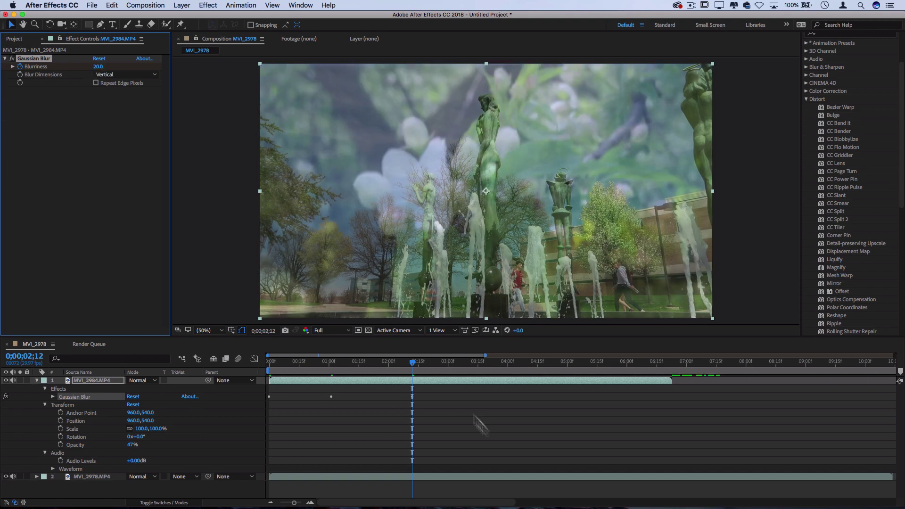
Add a Blurriness keyframe of 150 at 0;00;04;07 and play the animation from the start
drag(451, 367, 522, 367)
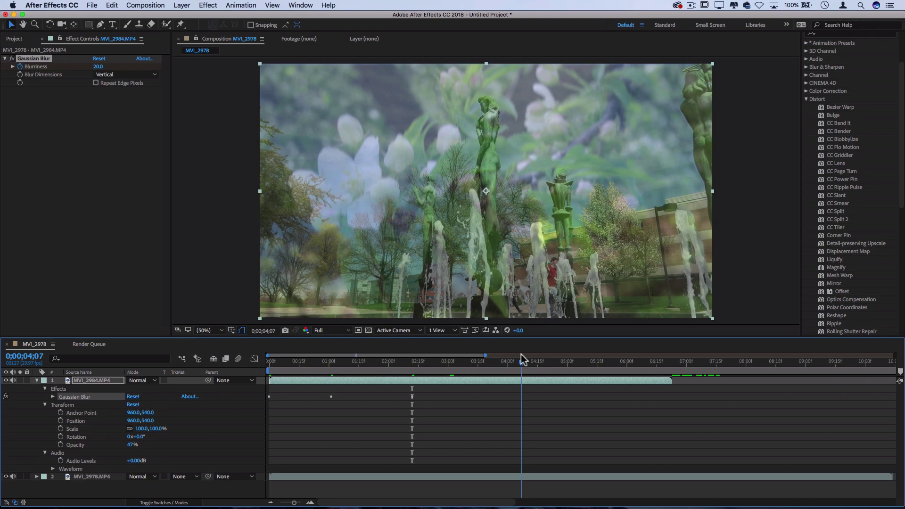
click(98, 66)
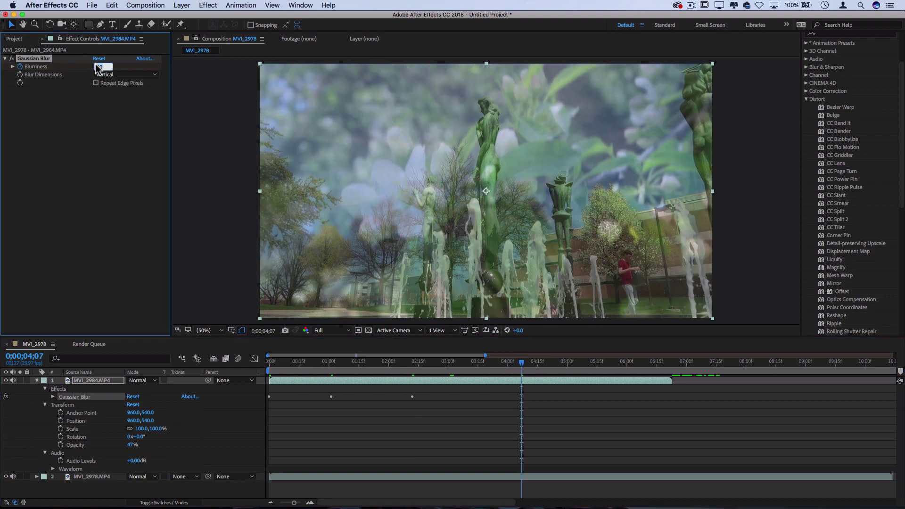
text(150)
key(Return)
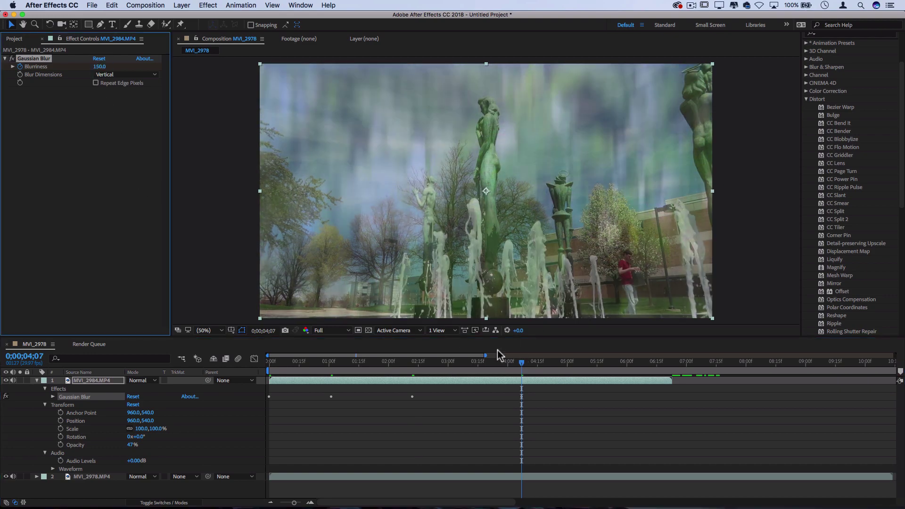
click(150, 362)
key(space)
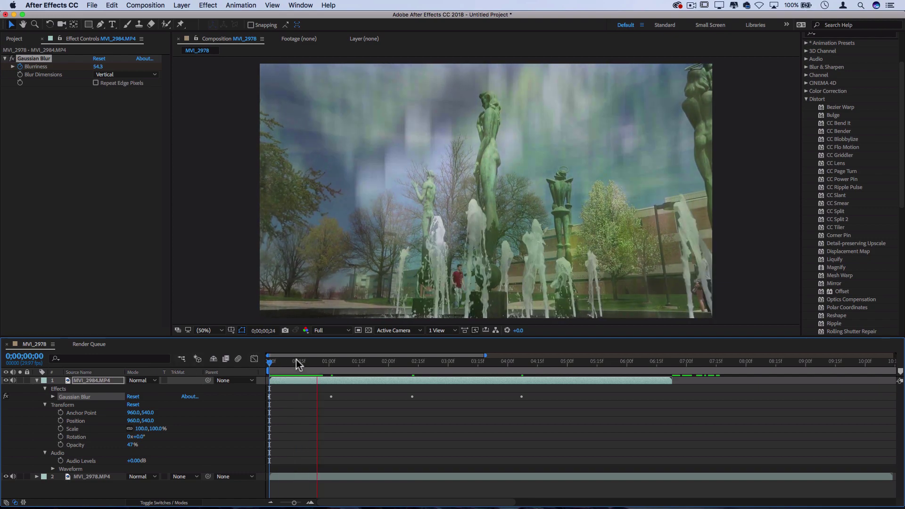
Preview the blur animation, stop playback, and collapse the MVI_2984.MP4 layer's properties
key(XF86AudioMute)
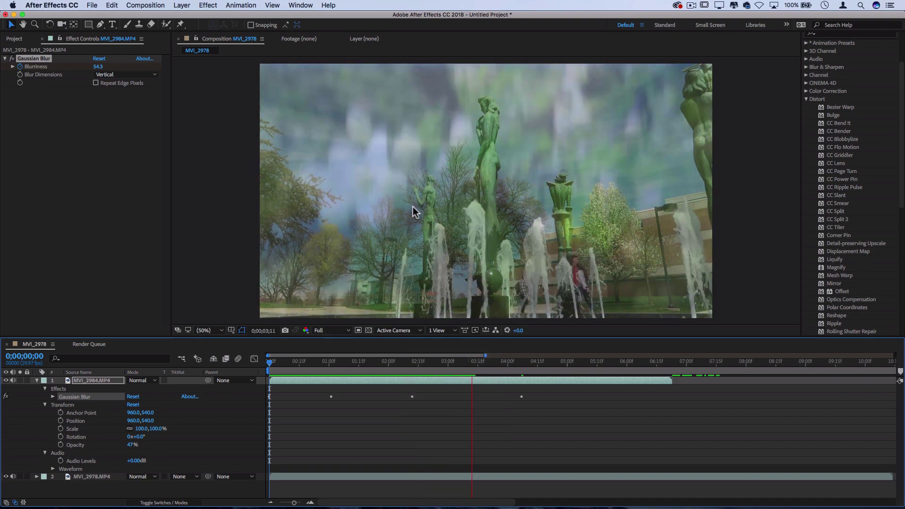
key(space)
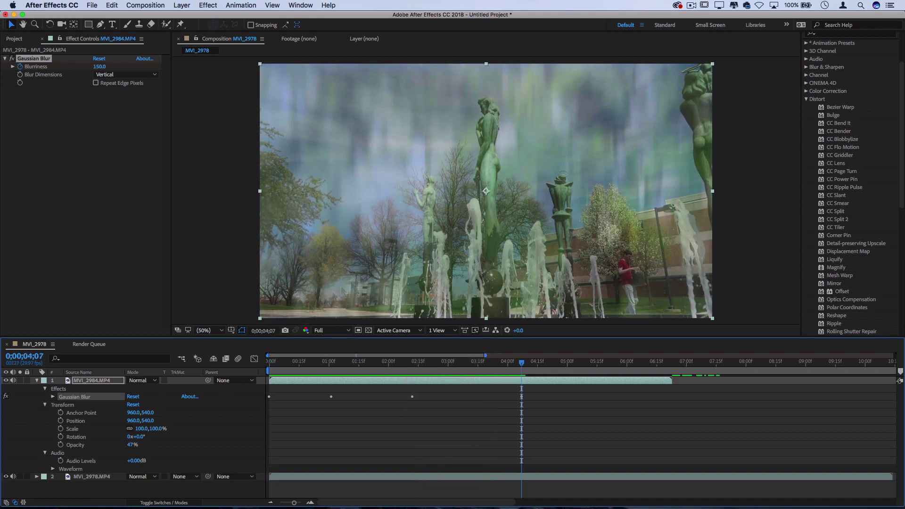
click(37, 379)
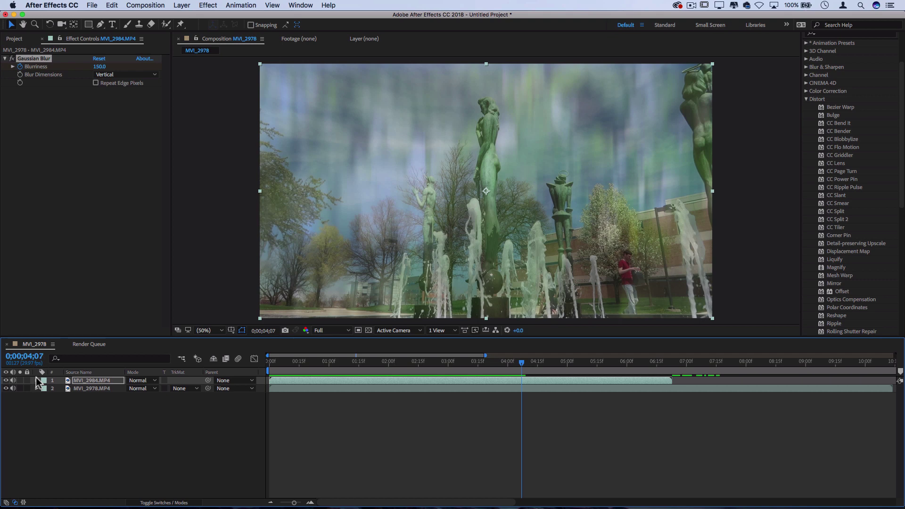
Open the Effect menu and bring up its Stylize submenu
click(214, 5)
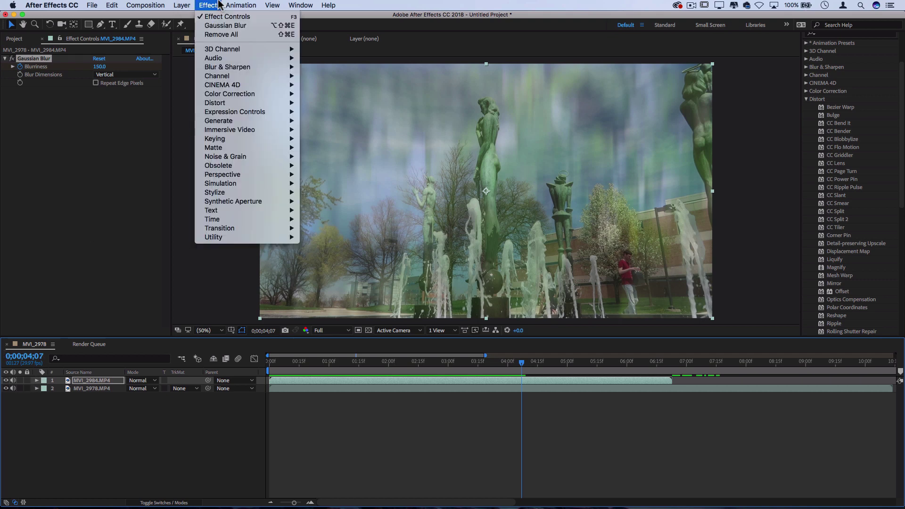
mouse_move(254, 102)
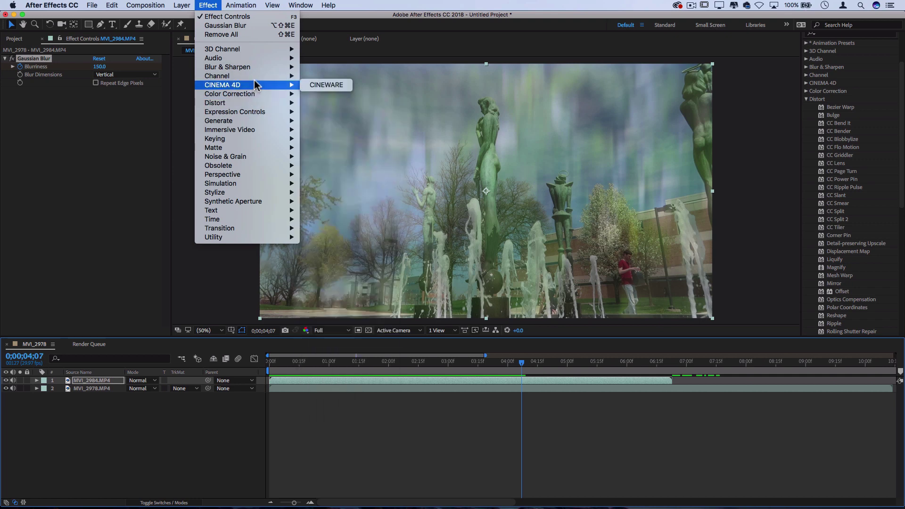
mouse_move(261, 68)
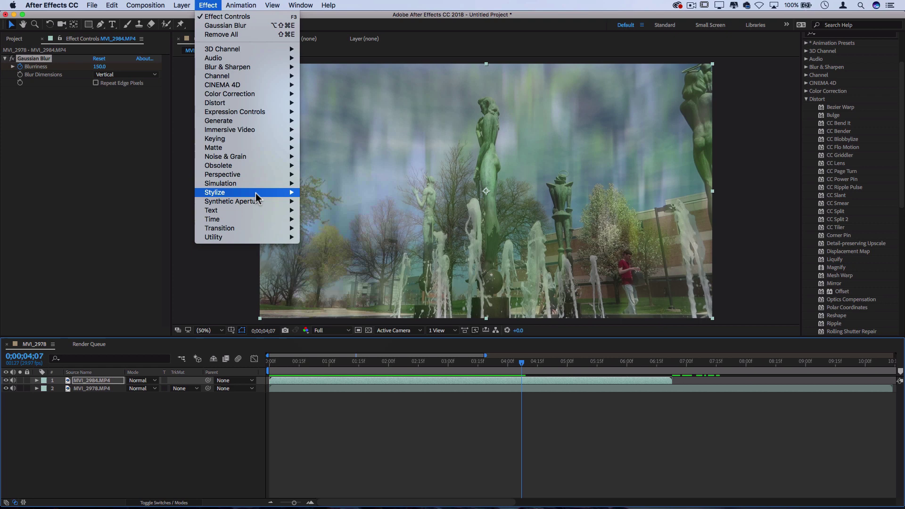
mouse_move(256, 193)
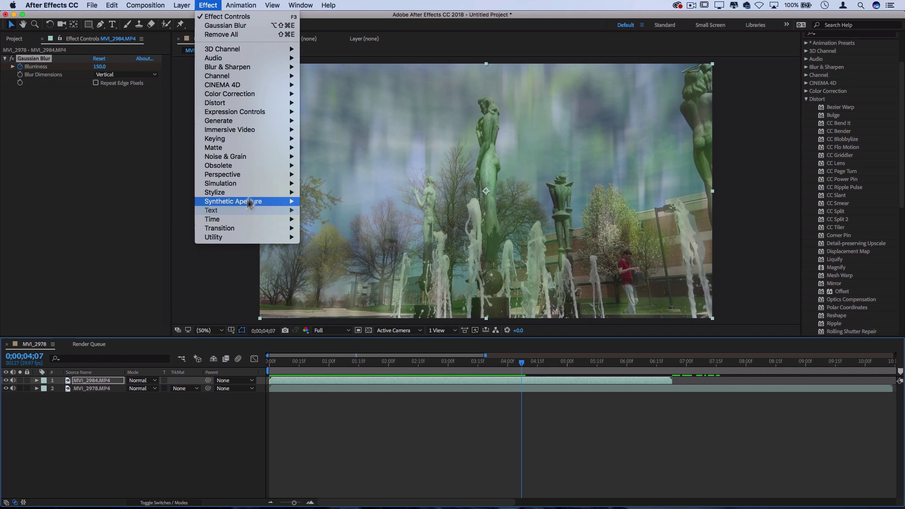
Apply Stylize > CC Burn Film to the flower layer and set its Burn to 61
click(326, 219)
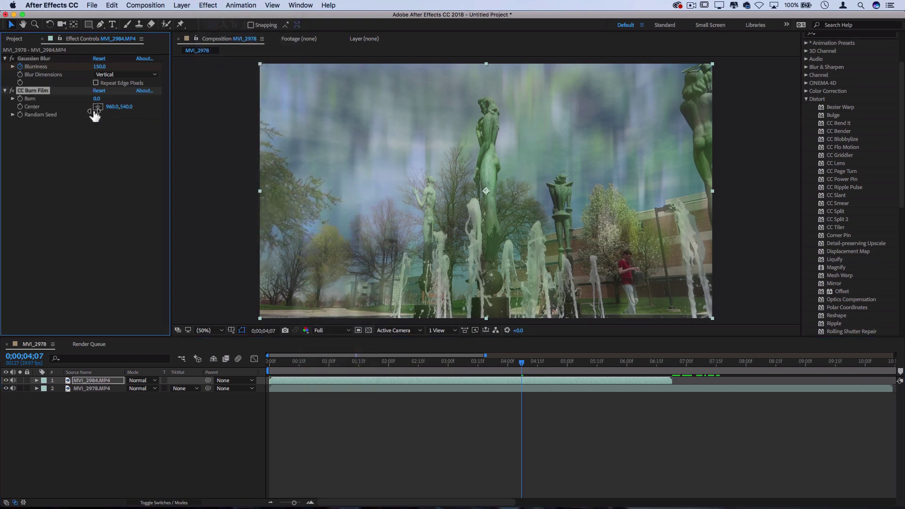
mouse_move(97, 98)
mouse_down()
mouse_move(162, 98)
mouse_move(149, 97)
mouse_up()
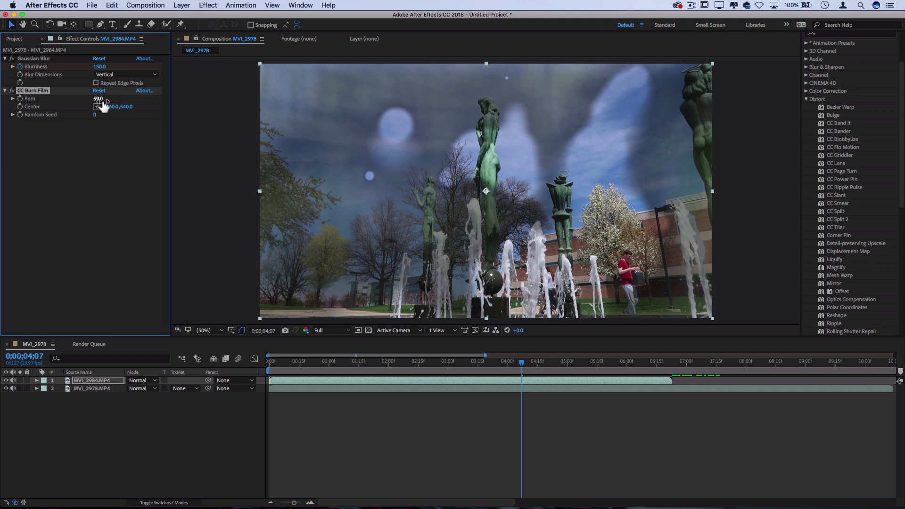
mouse_move(97, 99)
mouse_down()
mouse_move(50, 98)
mouse_move(78, 95)
mouse_move(69, 97)
mouse_up()
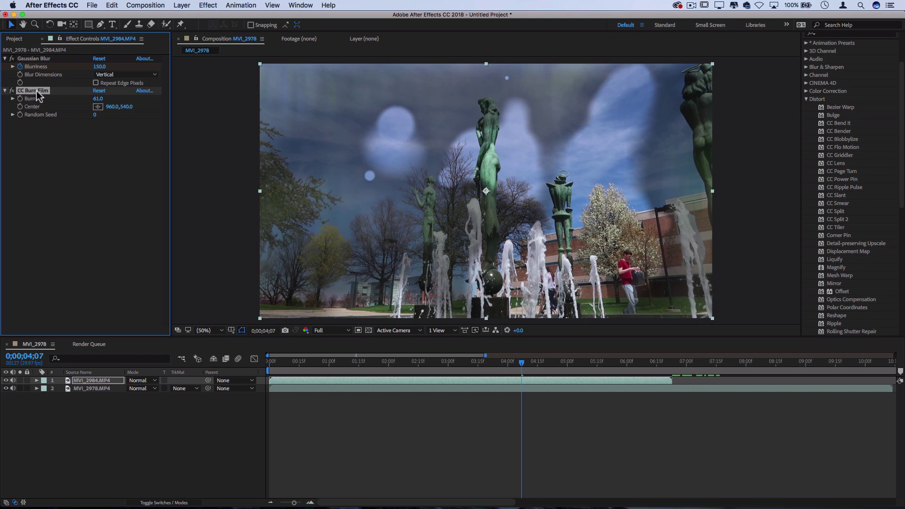
Move Gaussian Blur below CC Burn Film, then drag it back to the top of the effect stack
click(5, 90)
drag(35, 58, 38, 101)
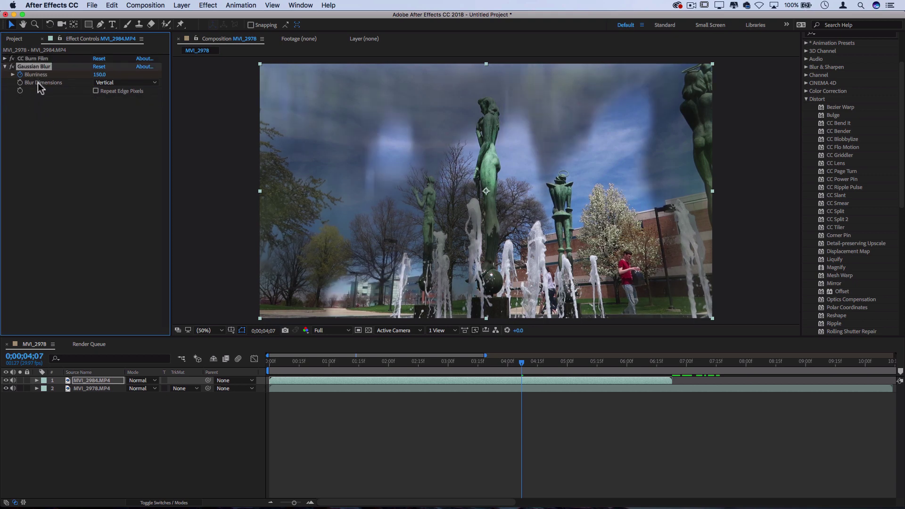
click(6, 66)
click(35, 59)
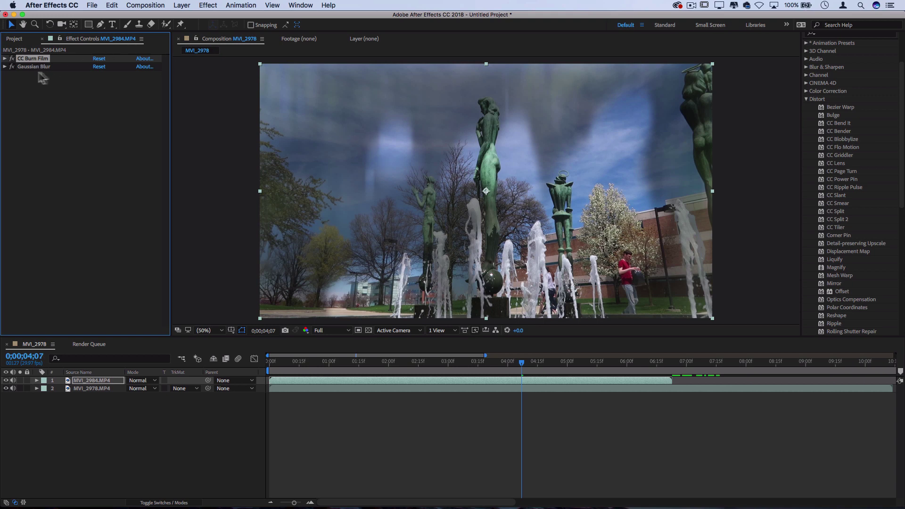
click(36, 67)
drag(38, 70, 38, 57)
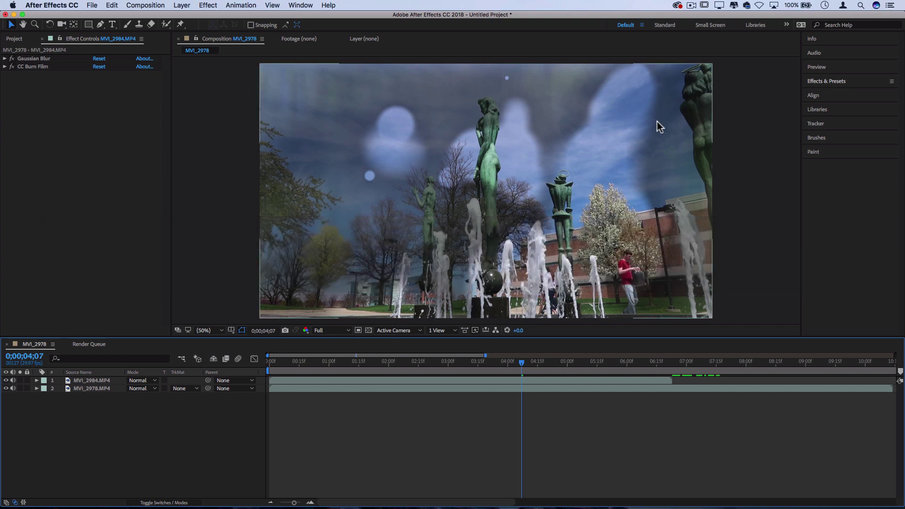
Create Comp 1 at 1920×1080, 29.97 fps, 0;00;30;00 long with a black background
click(152, 6)
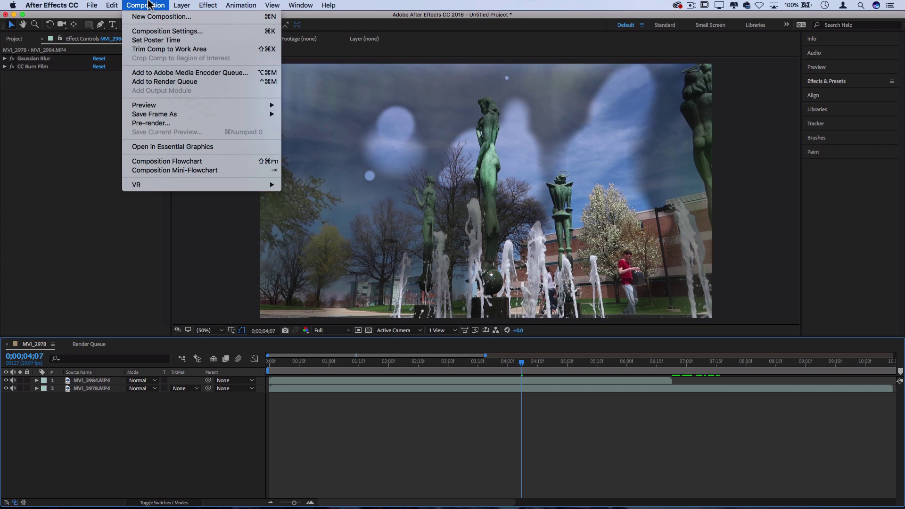
click(151, 17)
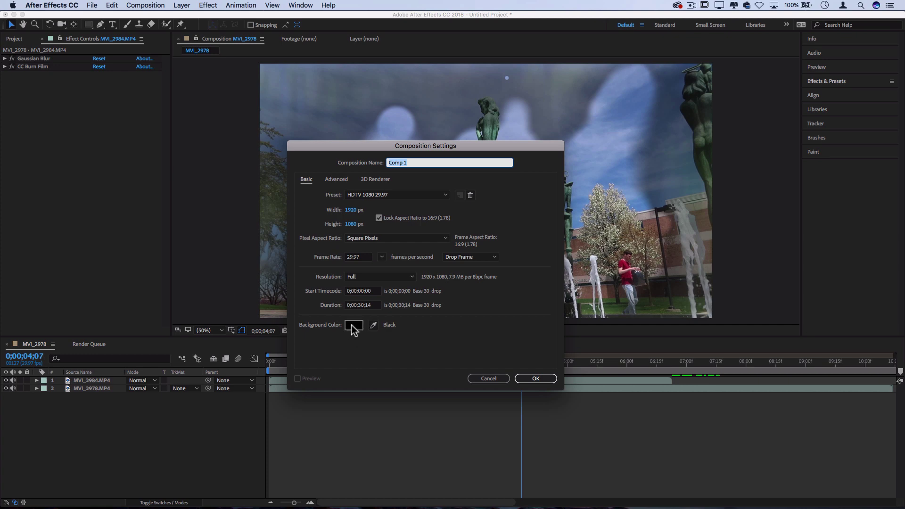
click(367, 305)
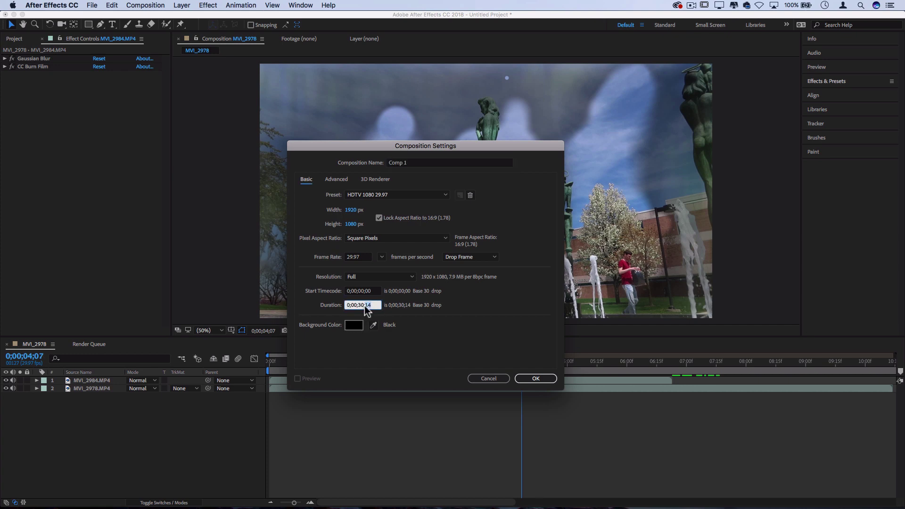
click(552, 379)
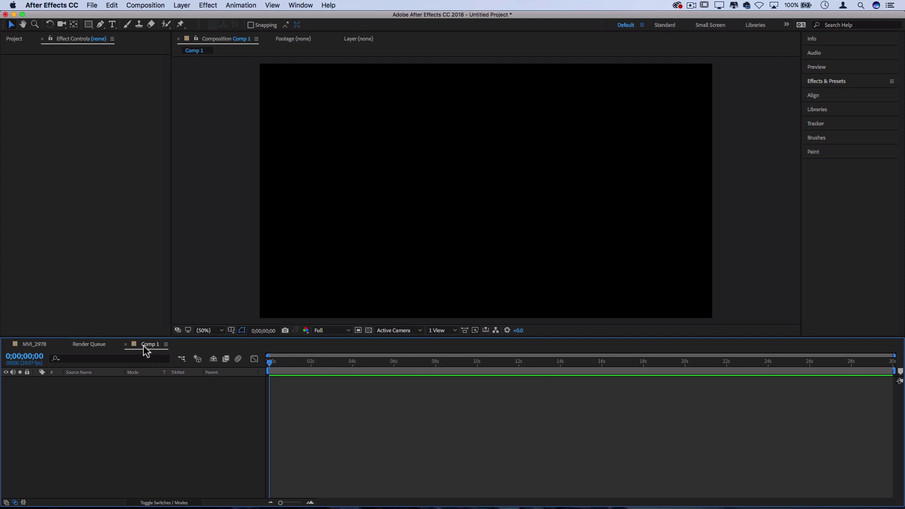
Reorder the timeline tabs so the Render Queue sits after Comp 1
click(34, 344)
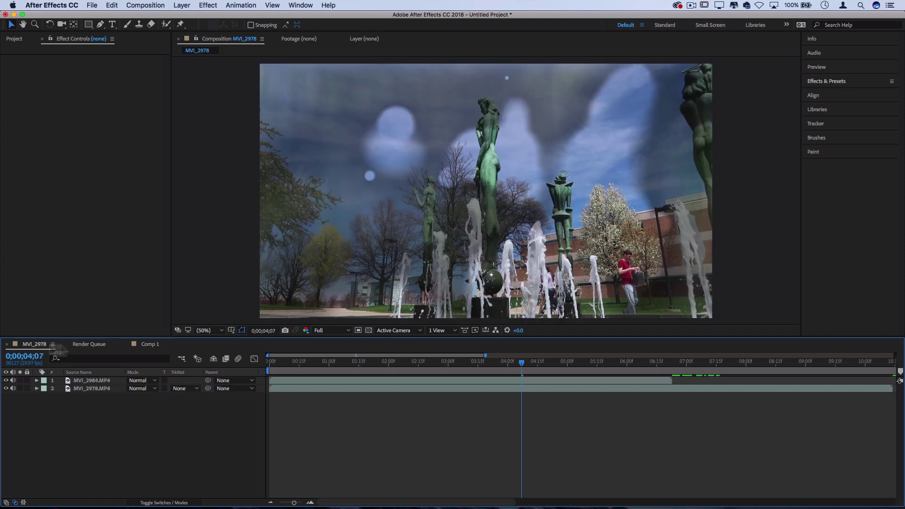
click(149, 344)
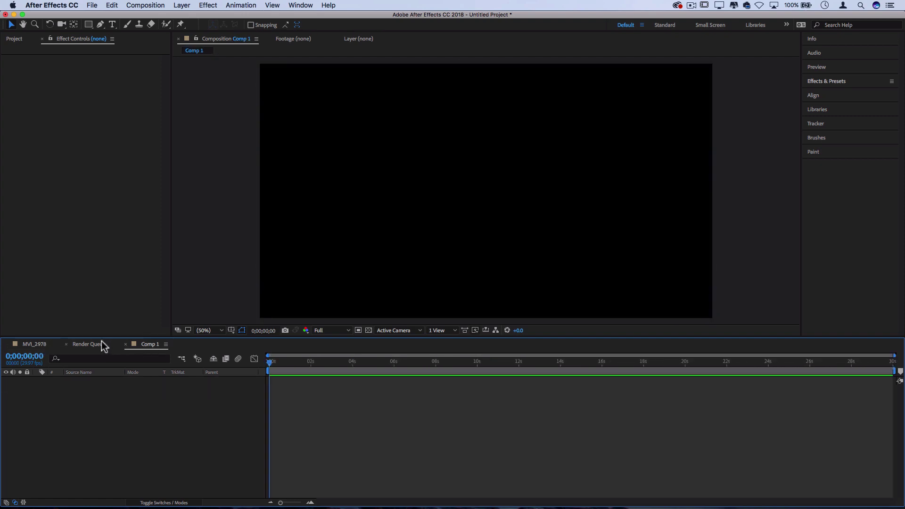
drag(93, 349, 156, 345)
click(34, 344)
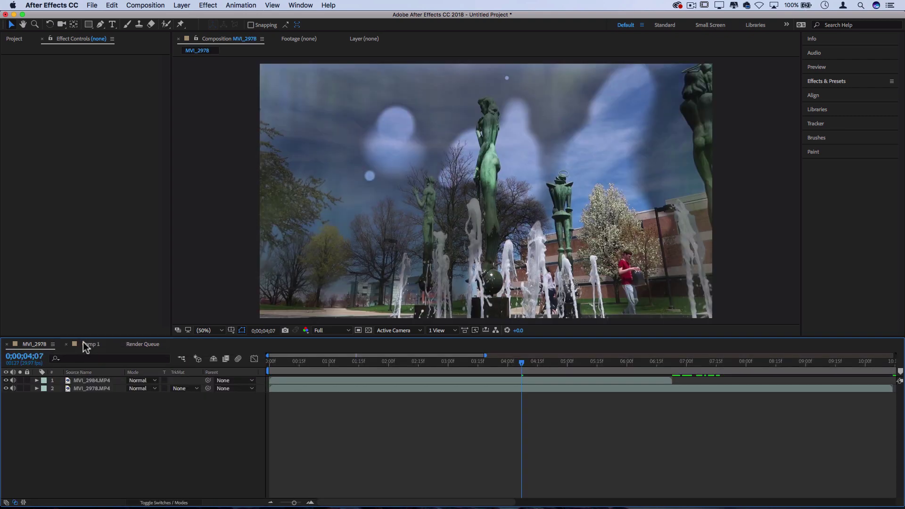
click(84, 343)
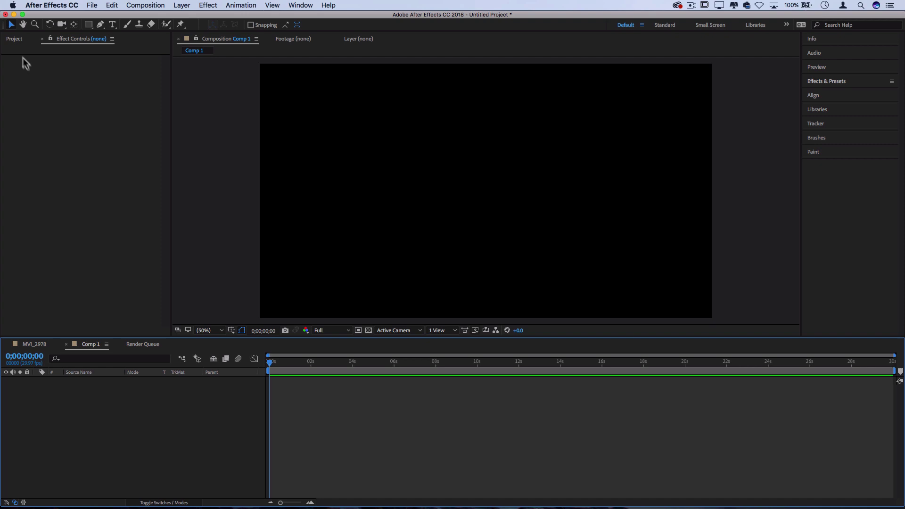
Show the Project panel's item list and select Comp 1 to view its details
click(12, 38)
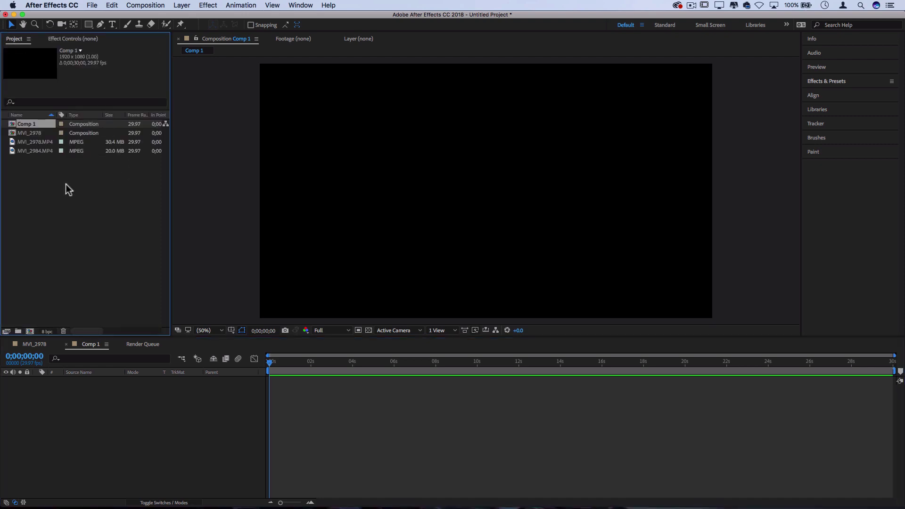
drag(66, 188, 26, 125)
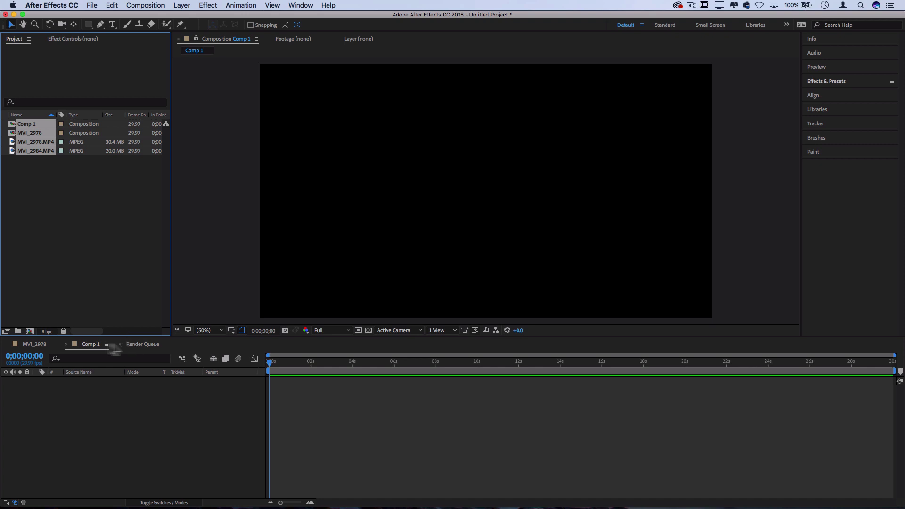
click(44, 231)
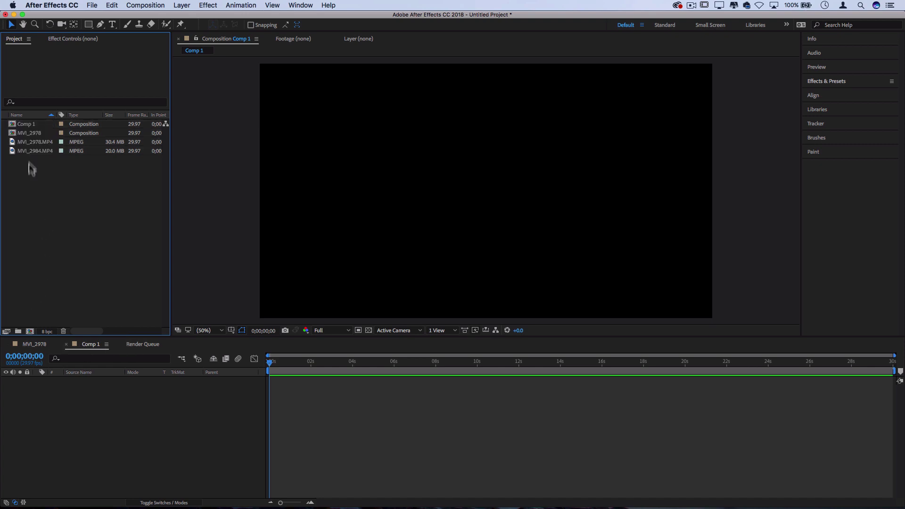
click(30, 124)
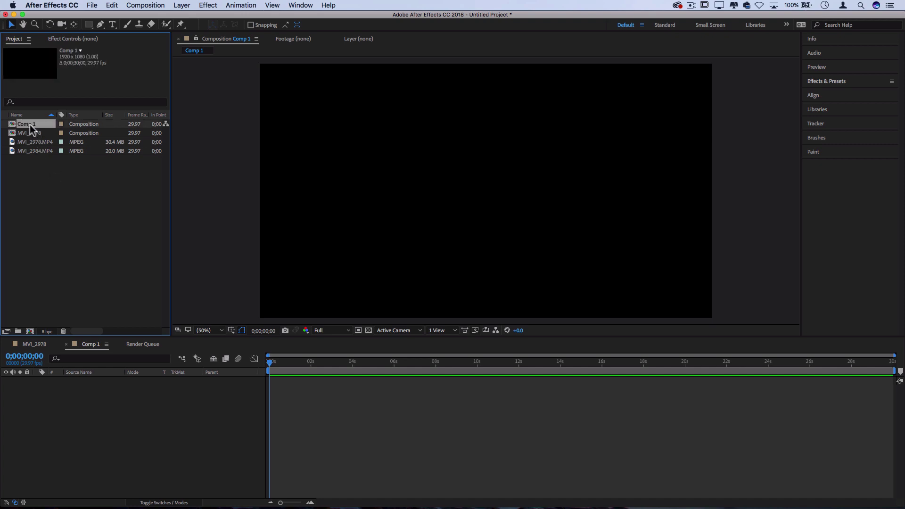
Create a 'TEXT' title layer in Comp 1 and move it to the comp centre
click(112, 24)
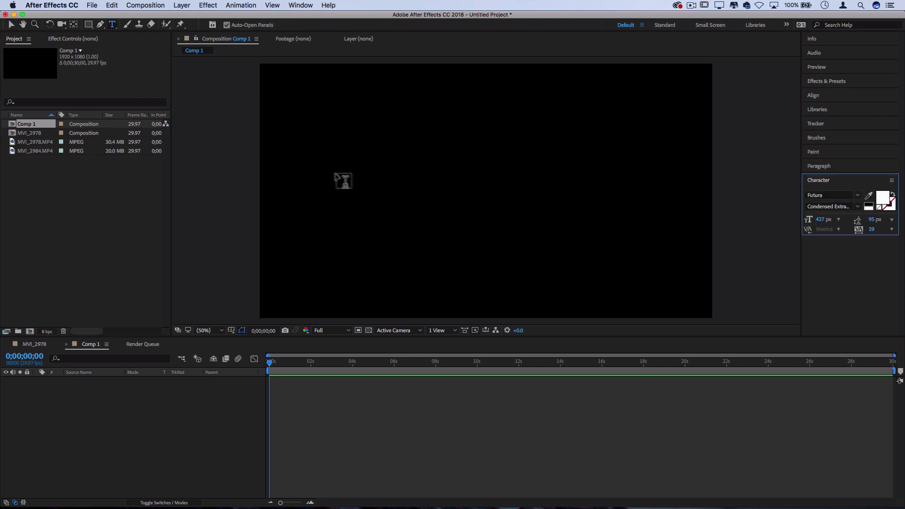
click(351, 189)
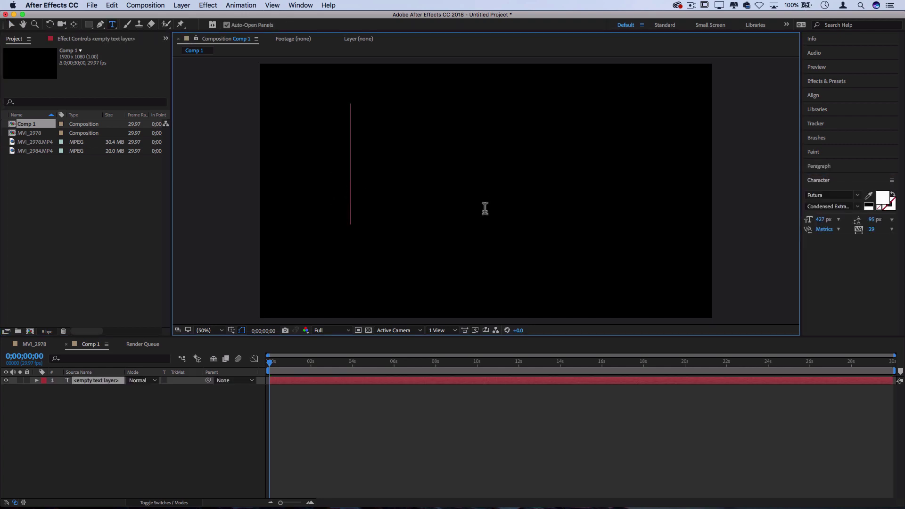
text(TEXT)
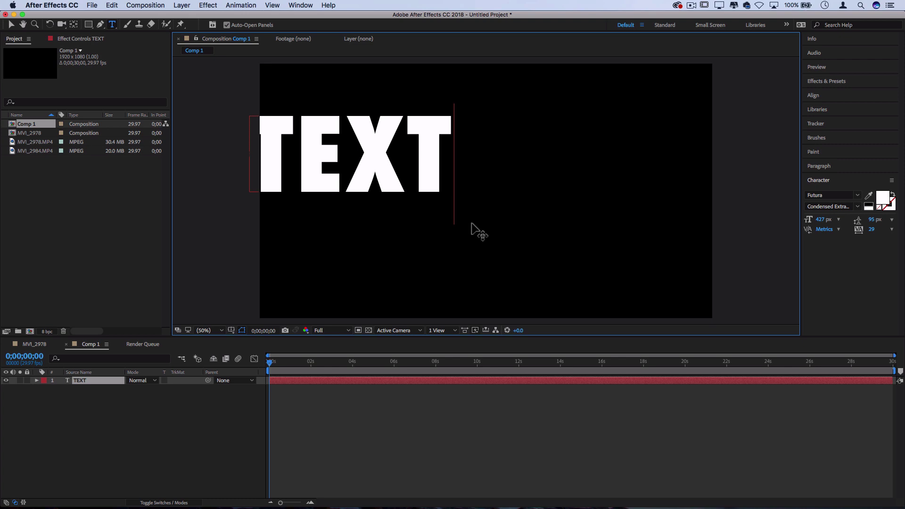
drag(472, 222, 602, 263)
Expand the TEXT layer's properties to reveal its Transform group
click(190, 391)
click(89, 380)
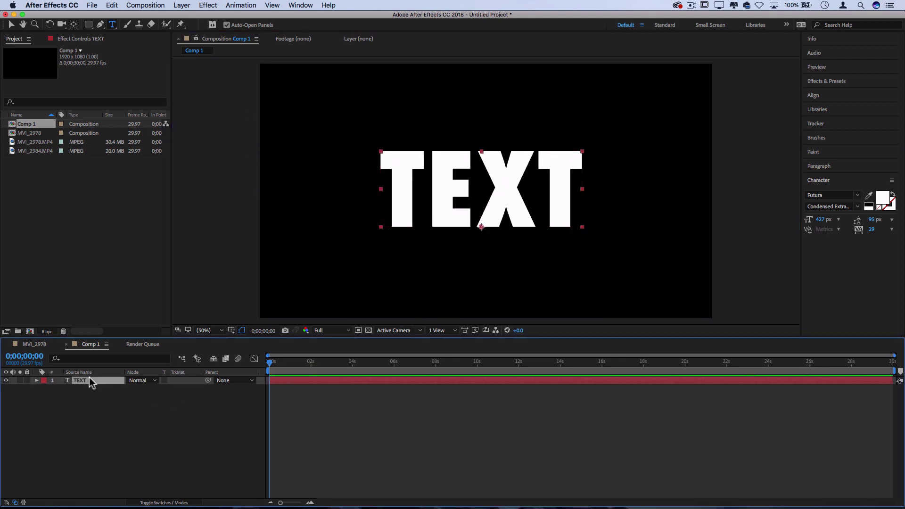
click(37, 381)
click(45, 397)
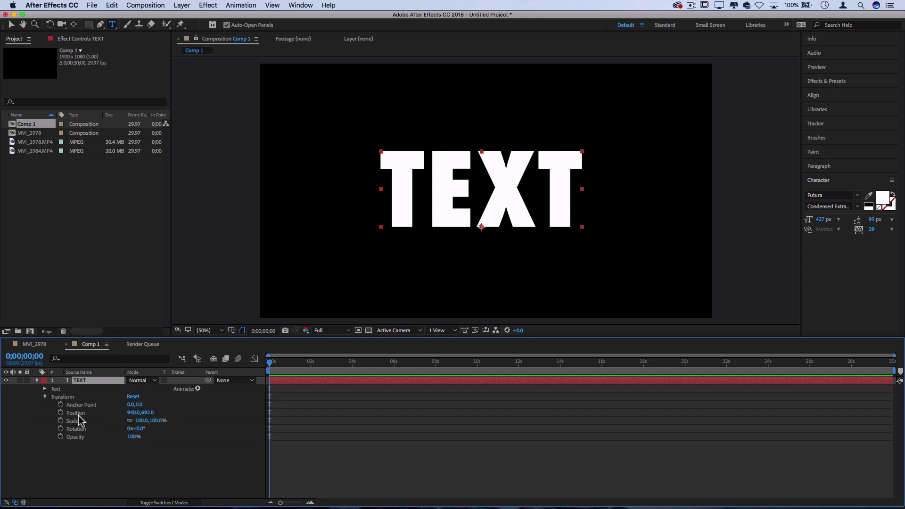
click(45, 390)
click(45, 390)
Expand Animation Presets > Text > Animate In in Effects & Presets and scroll through its presets
click(837, 82)
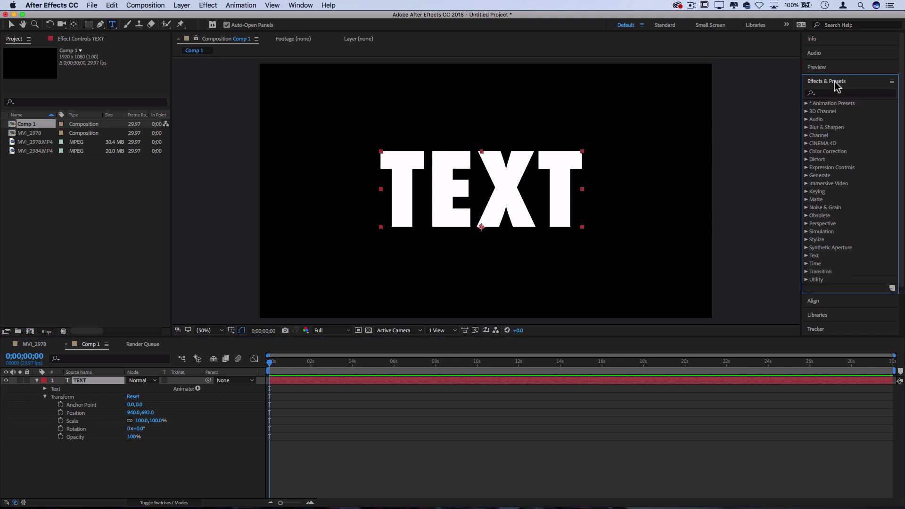
click(806, 103)
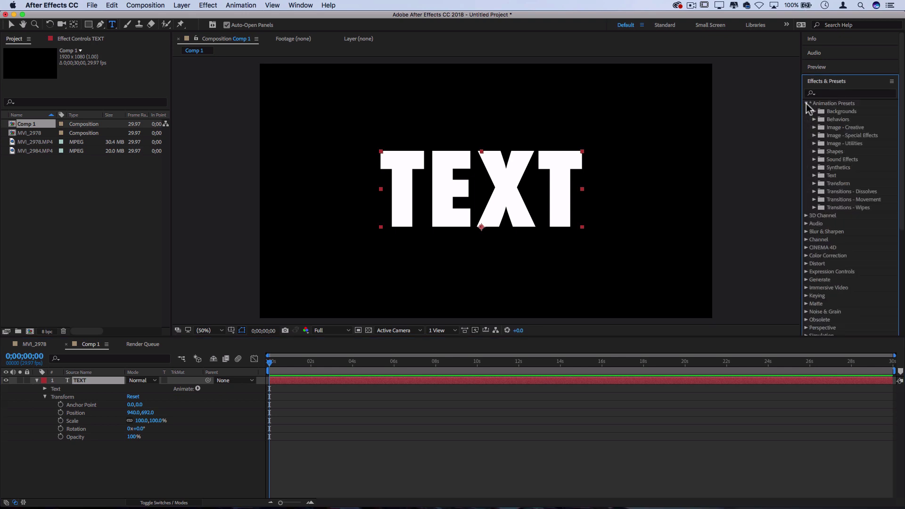
click(814, 175)
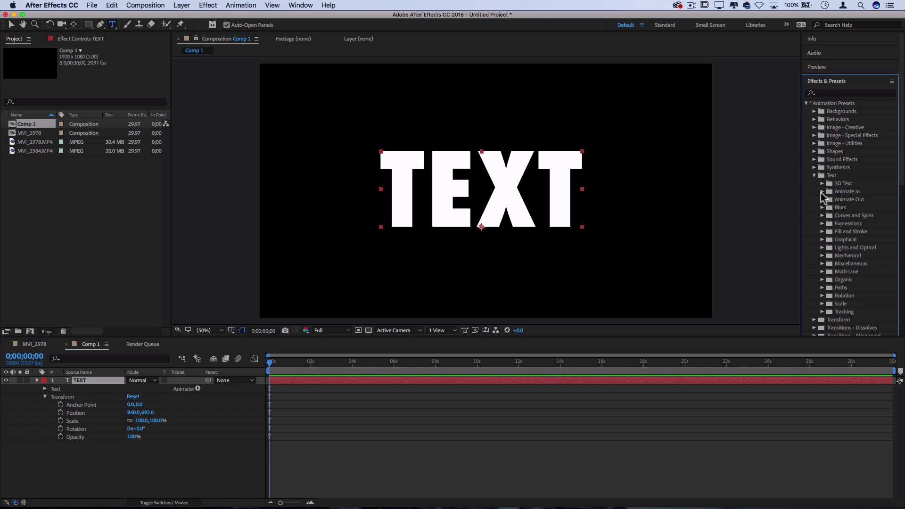
click(823, 192)
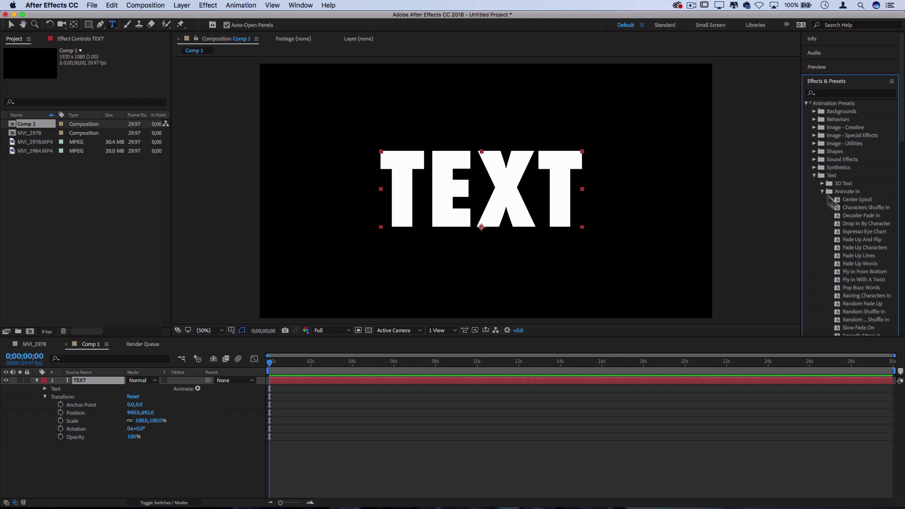
scroll(864, 264, down, 4)
scroll(864, 264, down, 2)
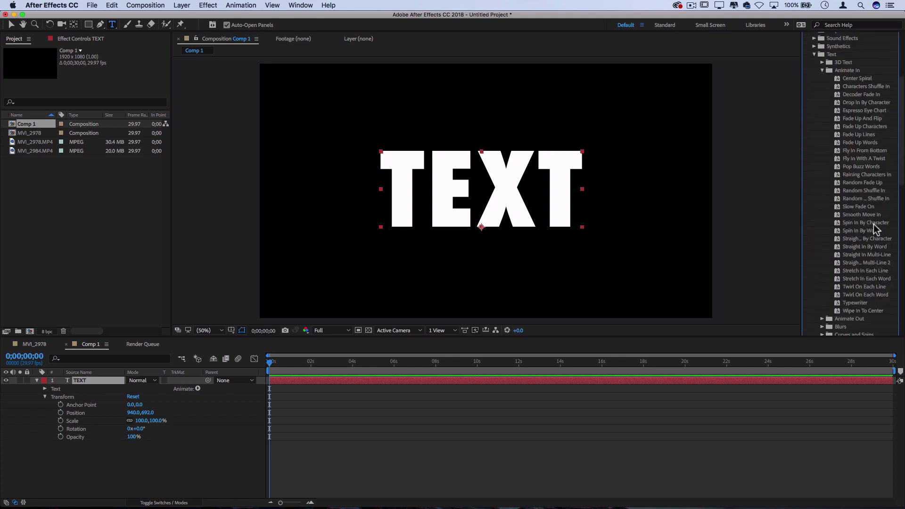
Apply Spin In By Character to the TEXT layer, reveal its Animator 1 settings, and preview the spin
drag(873, 224, 493, 196)
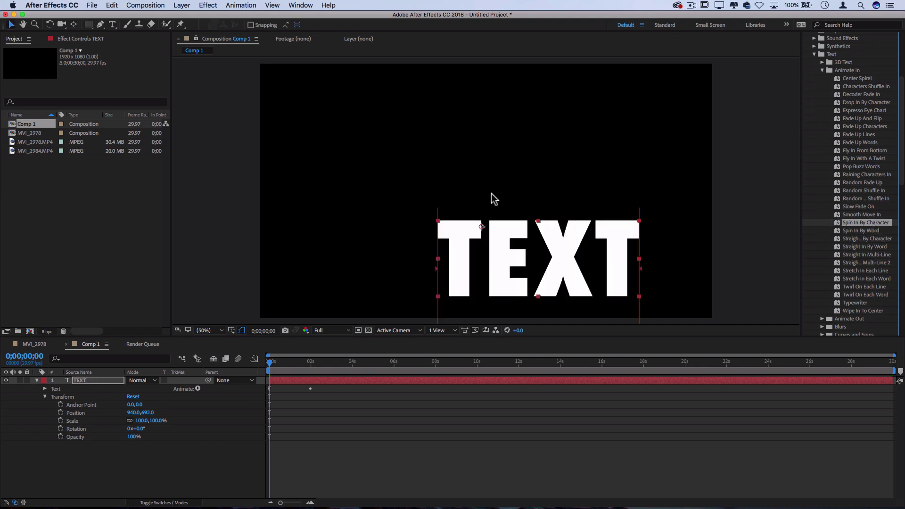
click(281, 396)
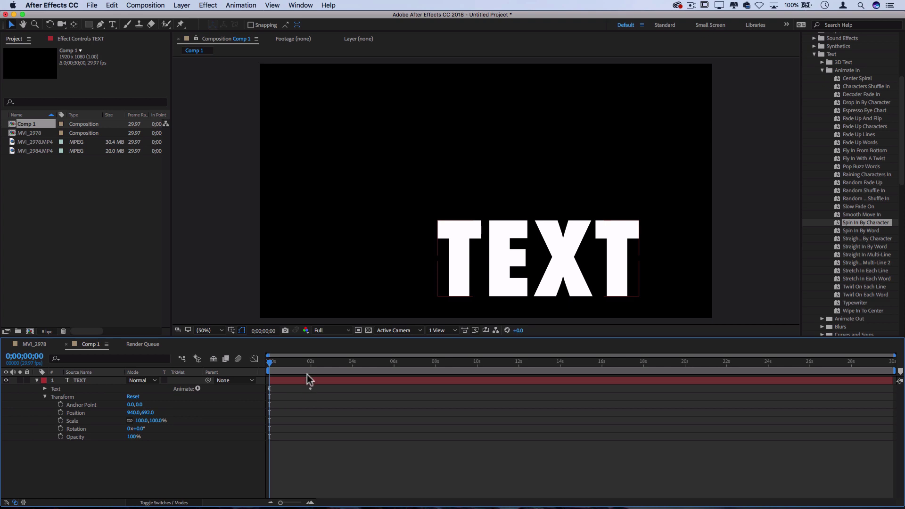
click(45, 389)
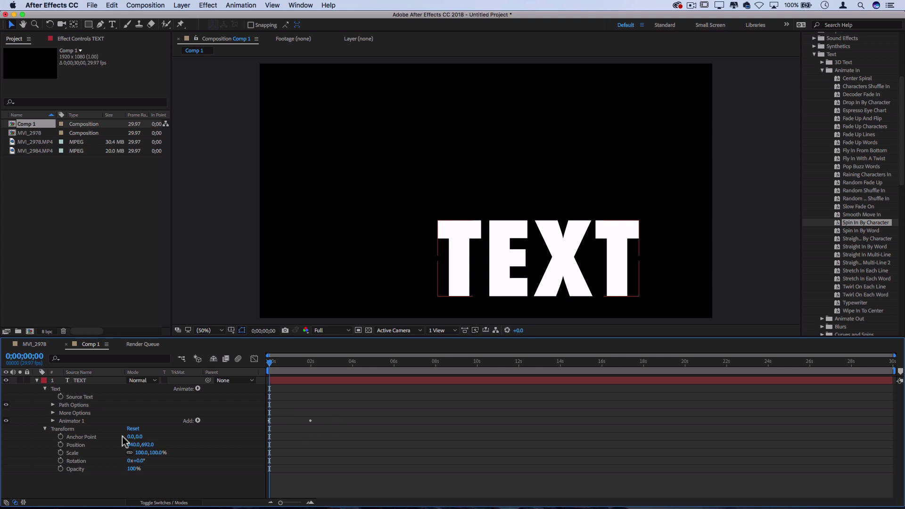
click(52, 421)
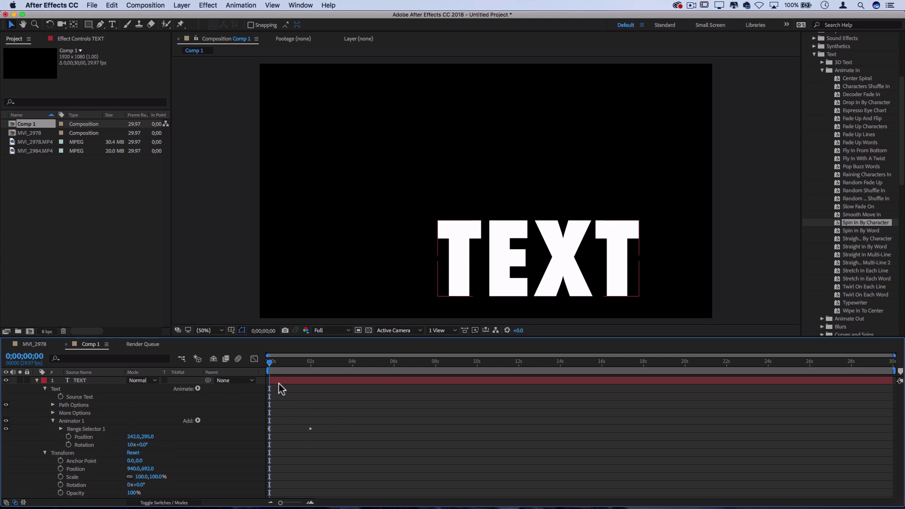
key(space)
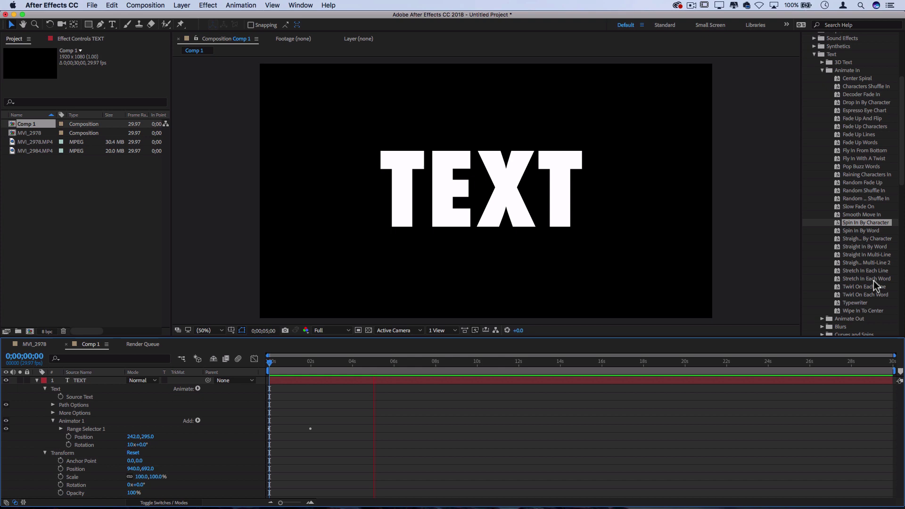
key(space)
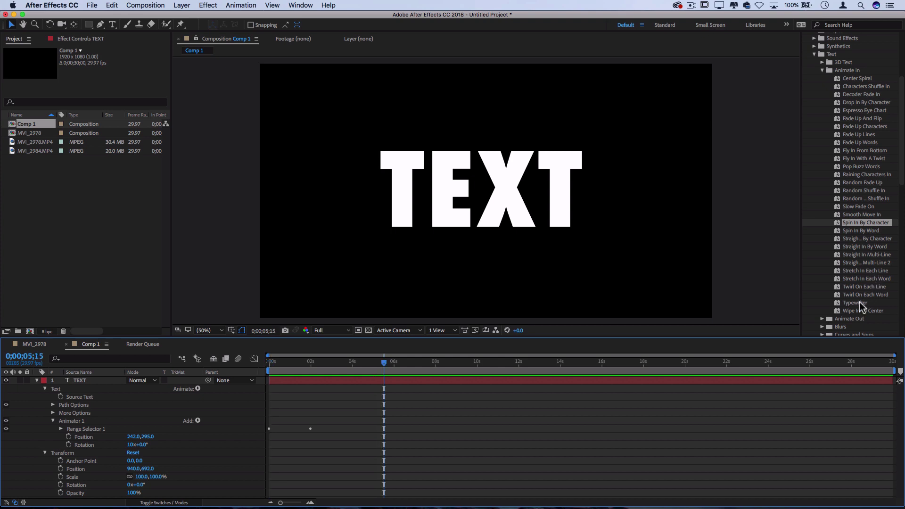
click(863, 303)
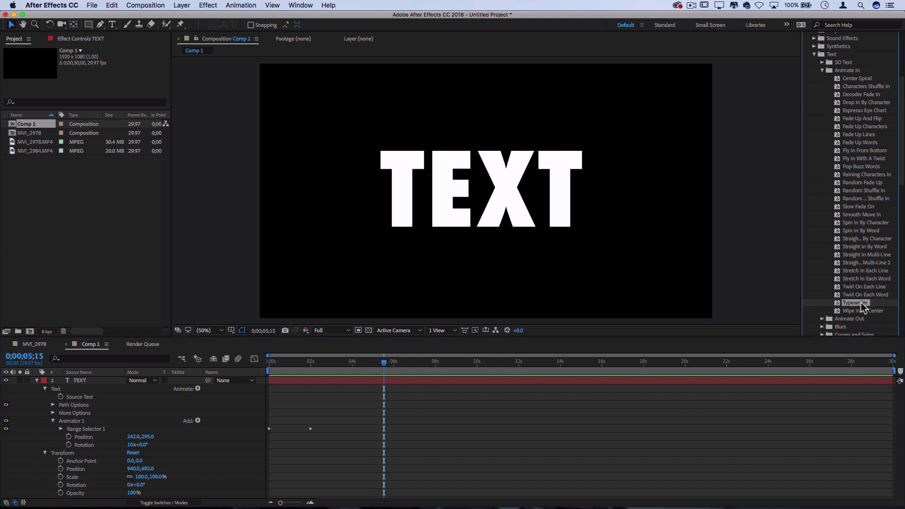
Apply the Typewriter preset to TEXT and preview it from 0;00;01;05
drag(861, 301, 509, 189)
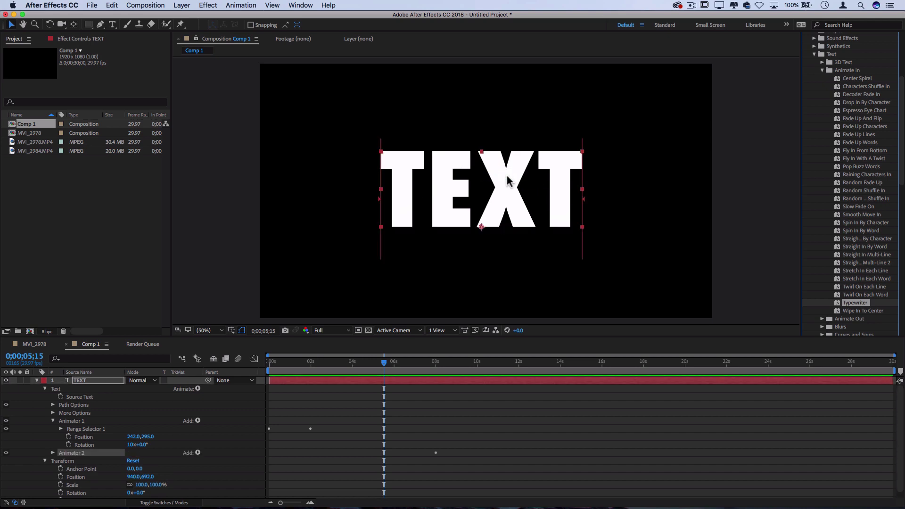
drag(308, 363, 383, 370)
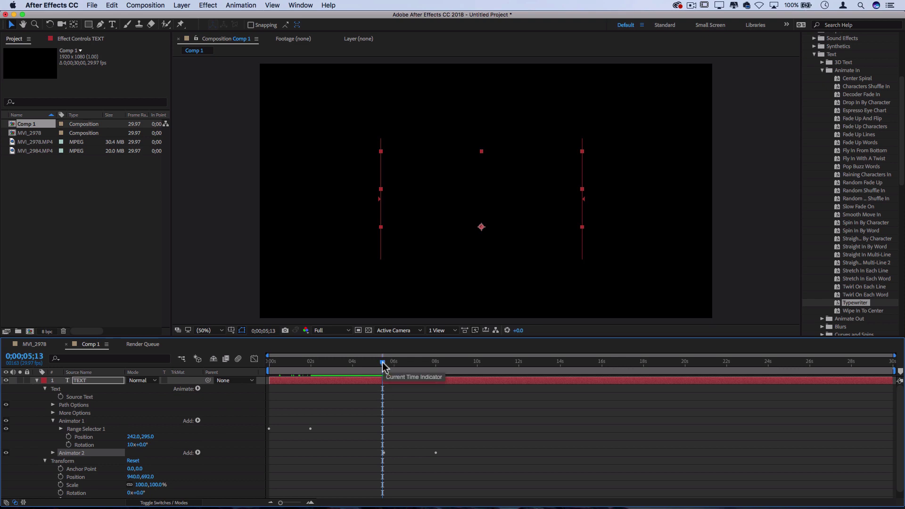
key(space)
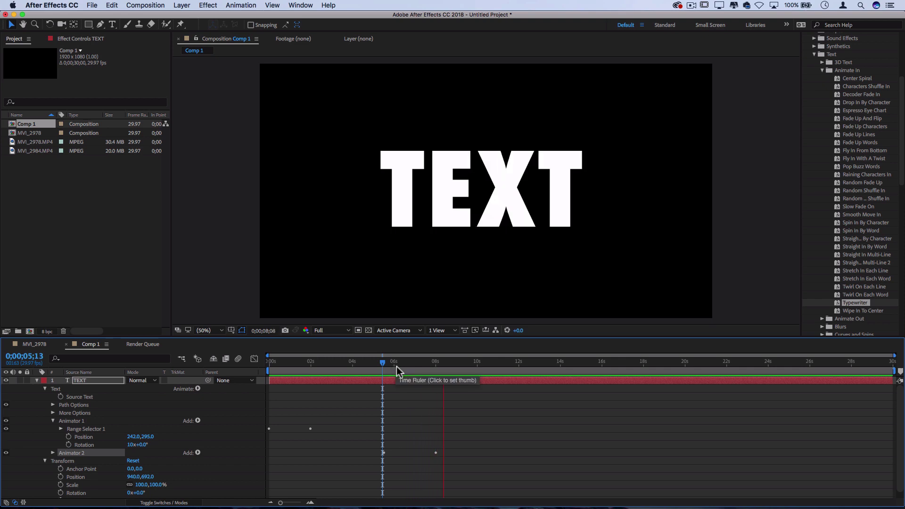
key(space)
Reveal the TEXT layer's Animator 2 properties, then collapse the layer's properties
scroll(124, 442, down, 1)
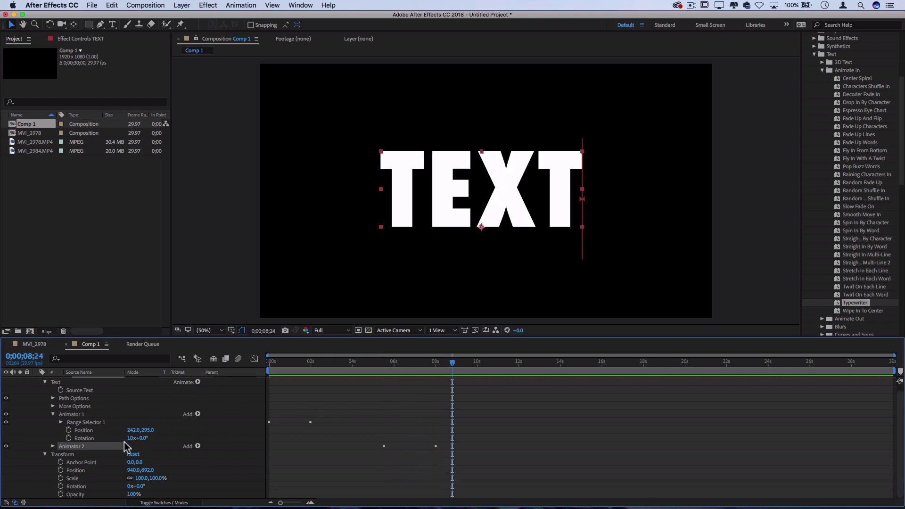
scroll(75, 437, up, 1)
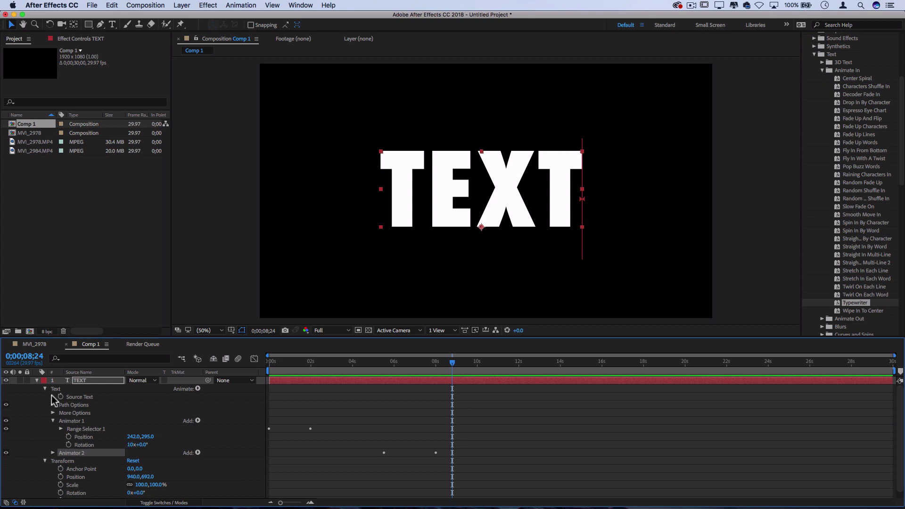
scroll(69, 441, down, 1)
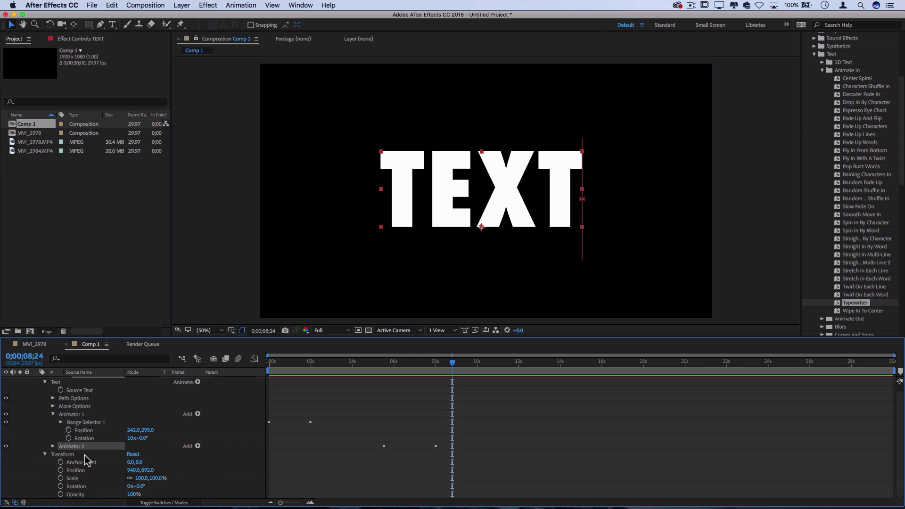
click(53, 446)
scroll(68, 449, down, 2)
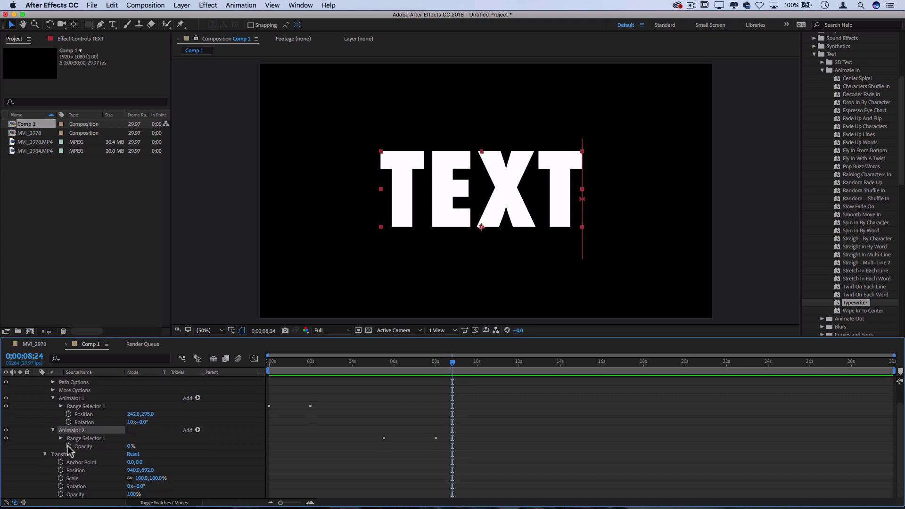
key(u)
key(q)
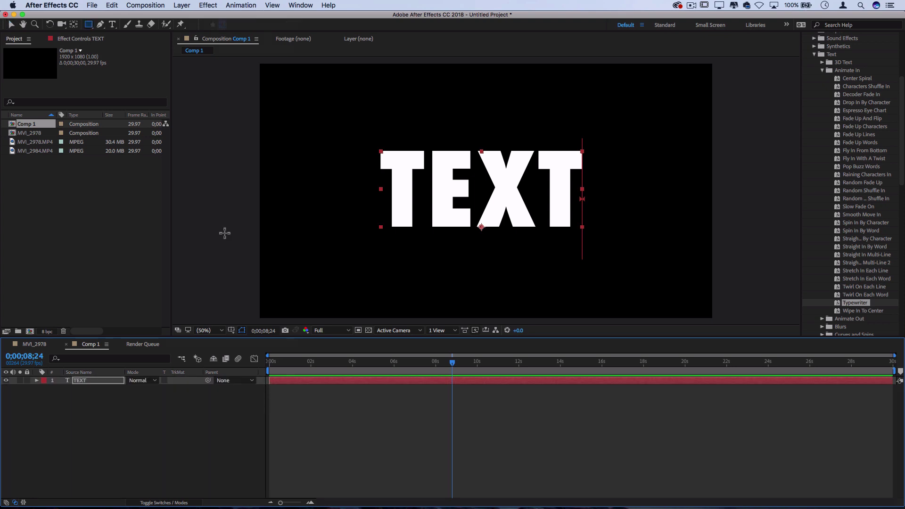
Add a new shape layer via Layer > New > Shape Layer
click(182, 5)
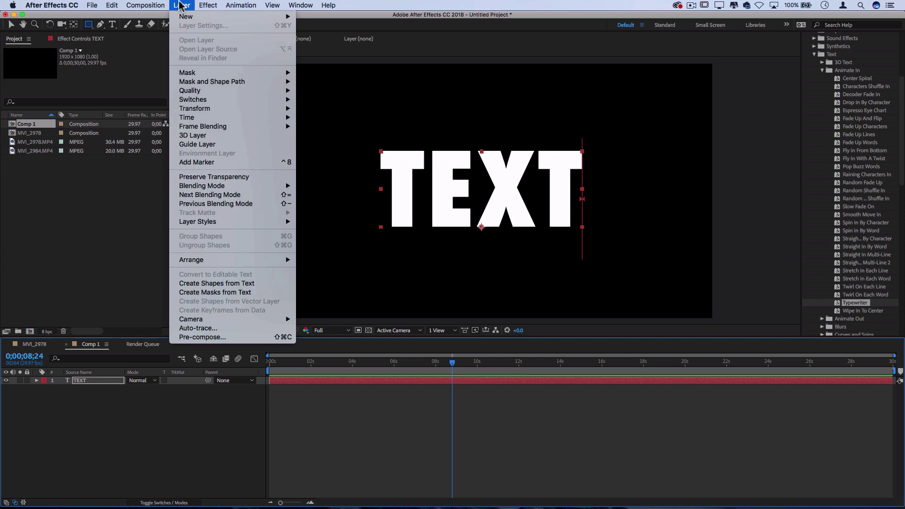
mouse_move(189, 17)
click(341, 63)
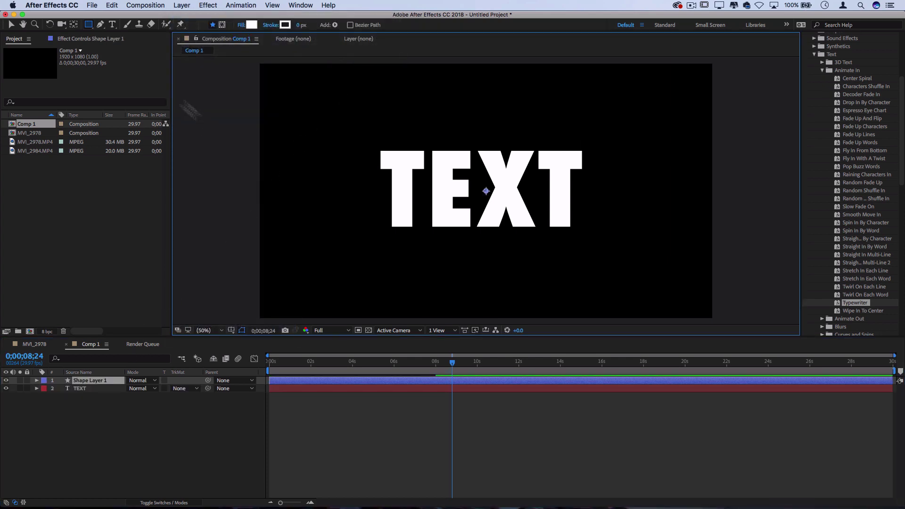
Draw a white rectangle and move it over the middle of the TEXT title
click(89, 28)
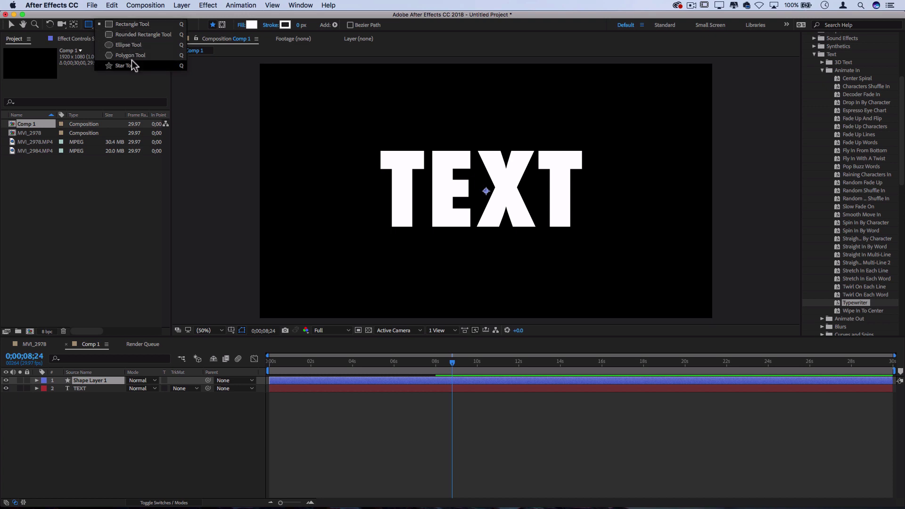
click(132, 24)
mouse_move(305, 100)
mouse_down()
mouse_move(466, 140)
mouse_move(536, 143)
mouse_up()
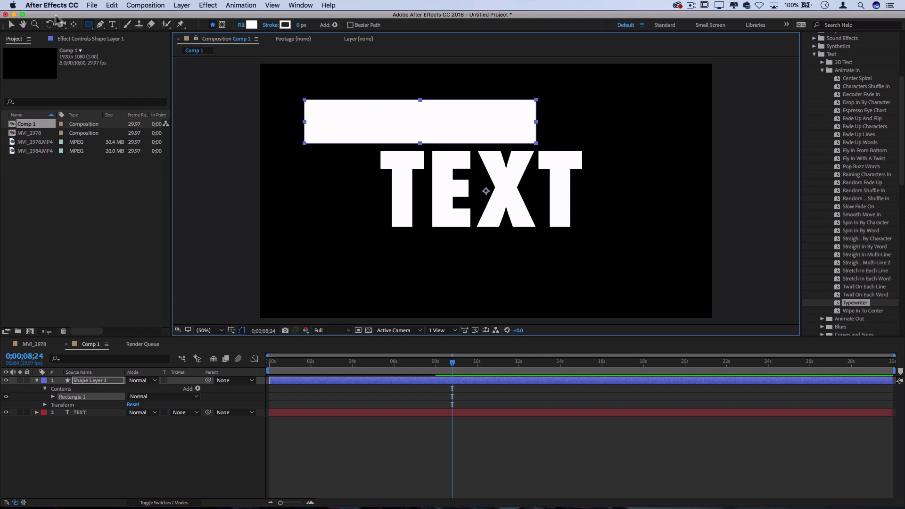
click(11, 24)
drag(479, 134, 534, 205)
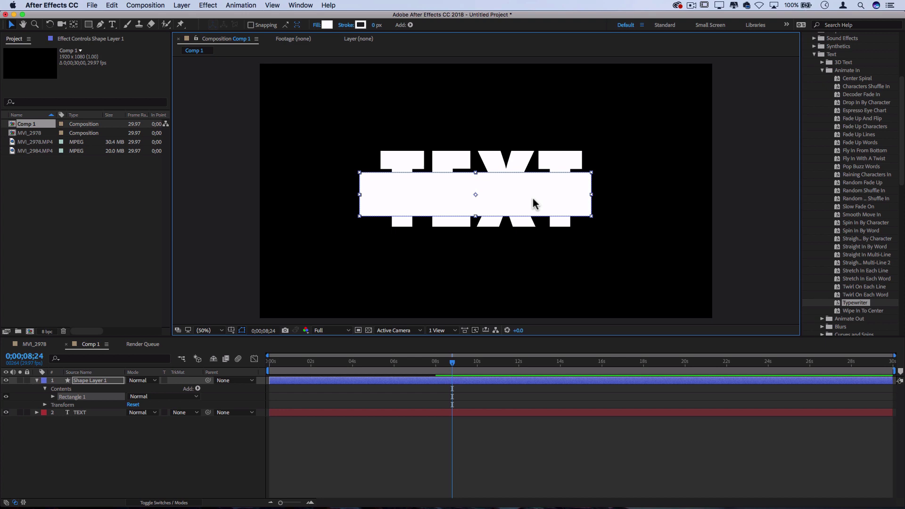
click(716, 247)
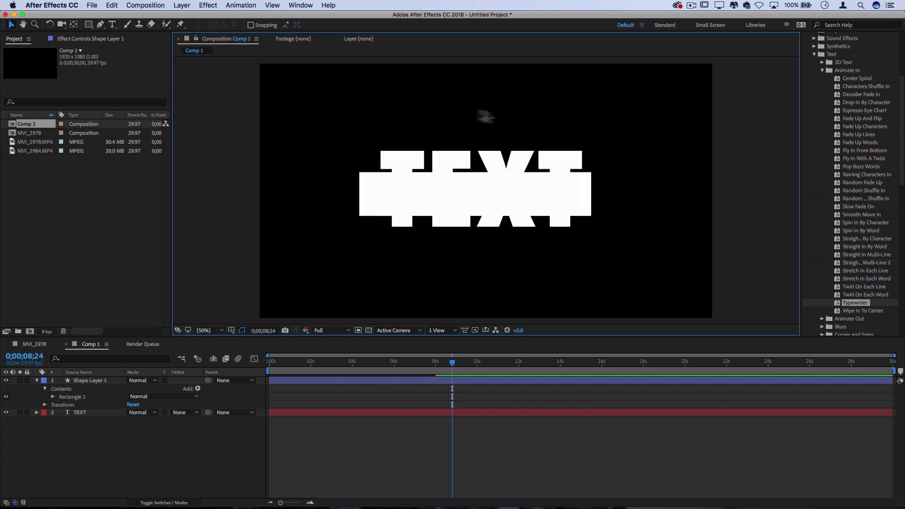
click(91, 385)
click(34, 346)
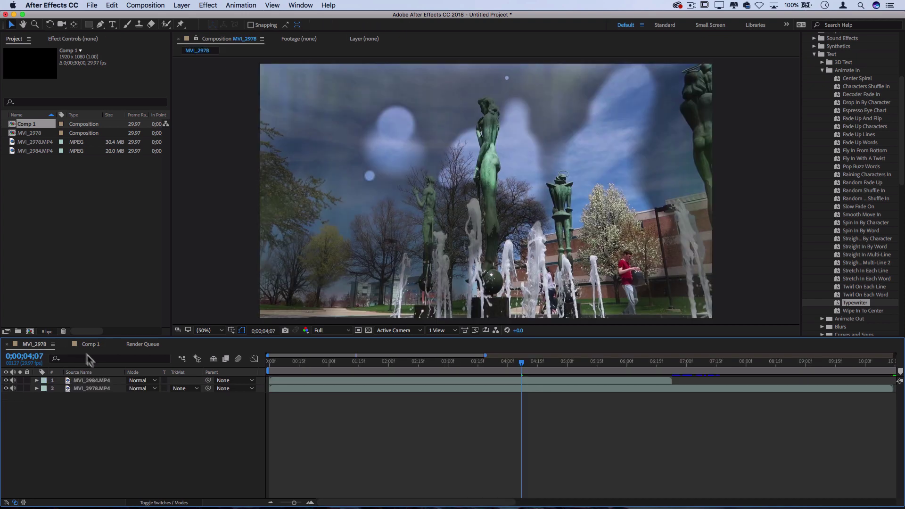
click(72, 188)
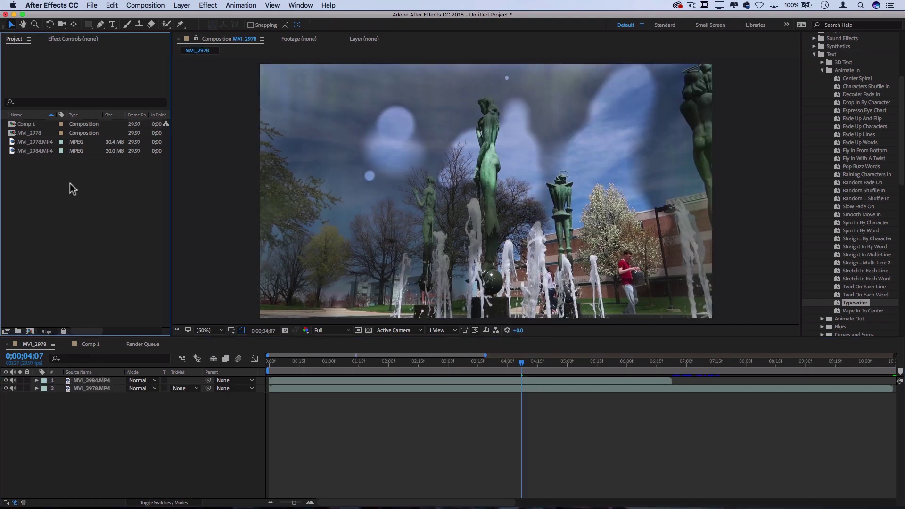
click(36, 134)
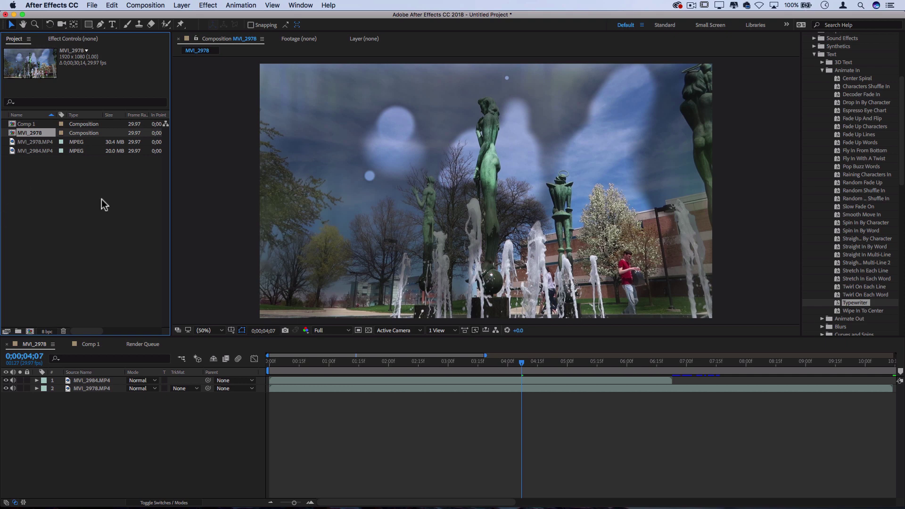
click(65, 186)
drag(65, 187, 2, 106)
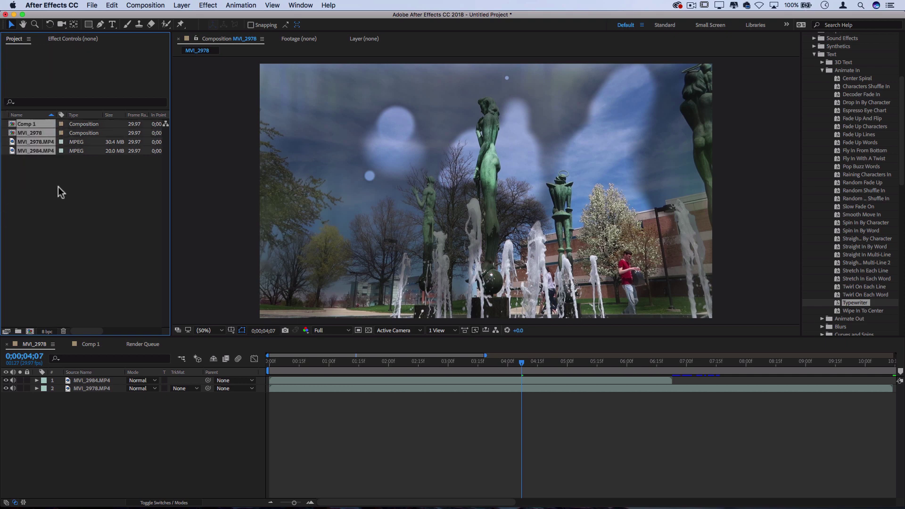
click(58, 187)
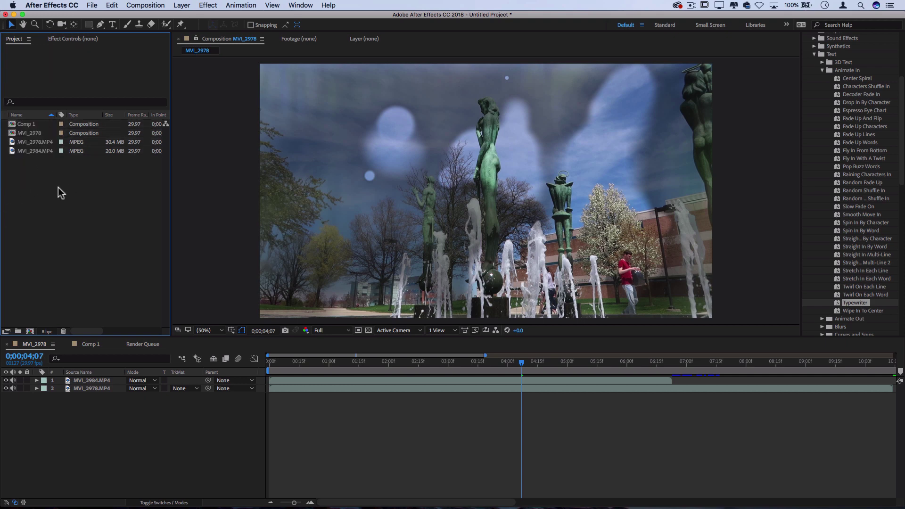
click(376, 426)
drag(335, 361, 378, 361)
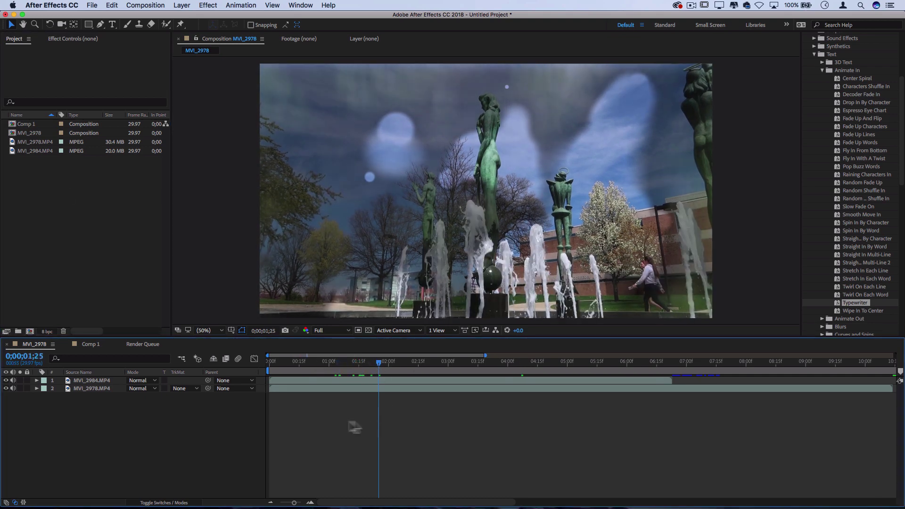
click(28, 124)
drag(31, 163, 75, 381)
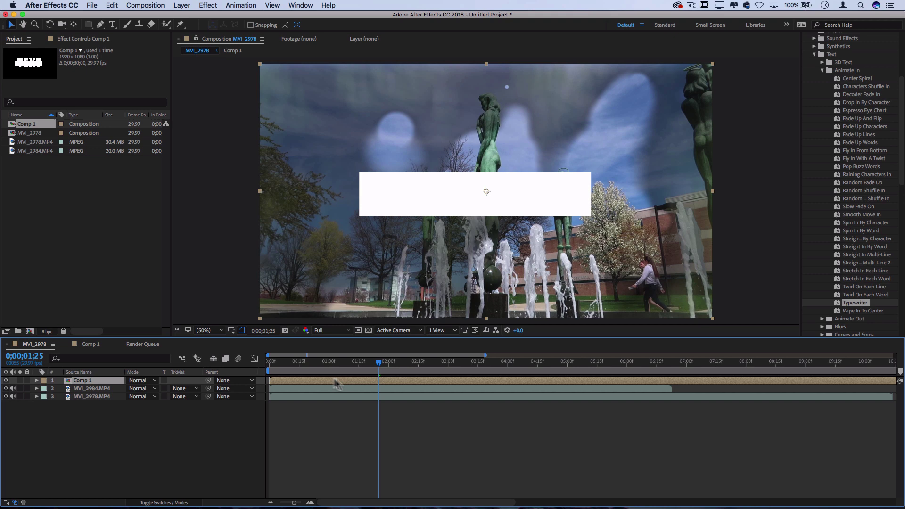
drag(290, 381, 683, 400)
click(655, 363)
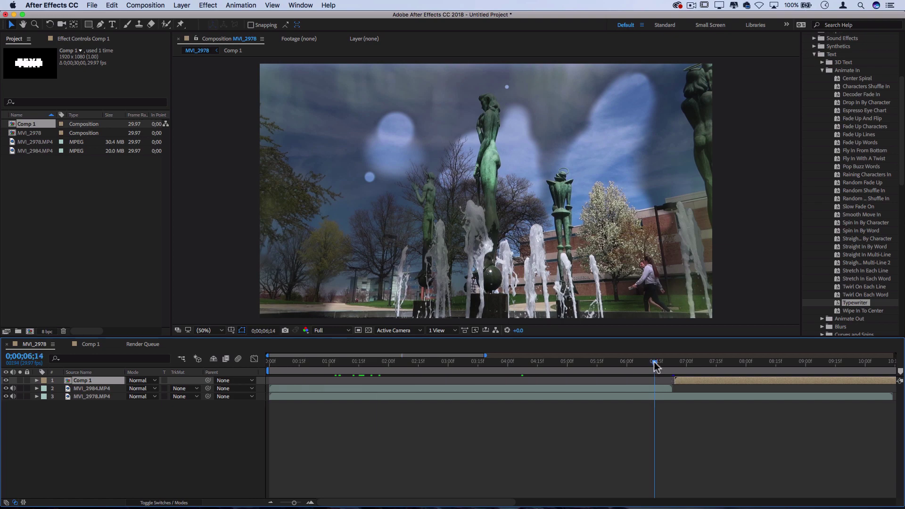
drag(655, 366, 474, 362)
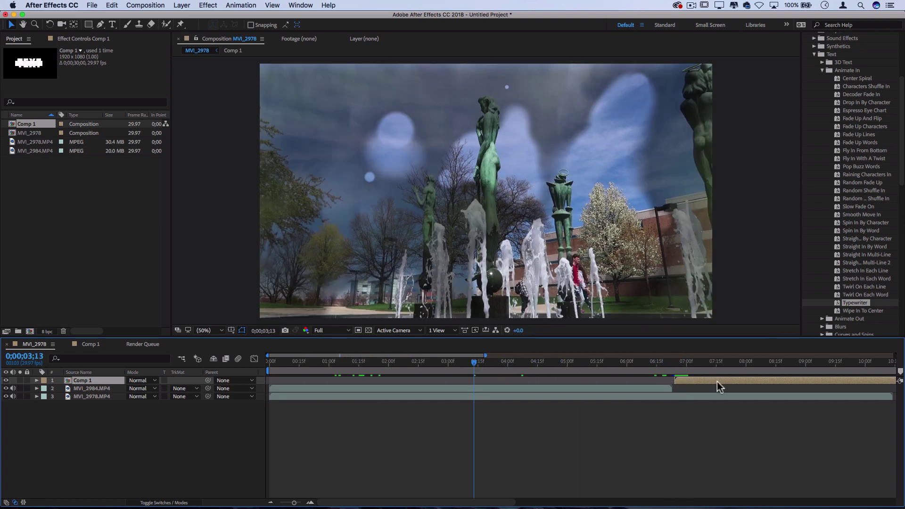
drag(717, 380, 307, 351)
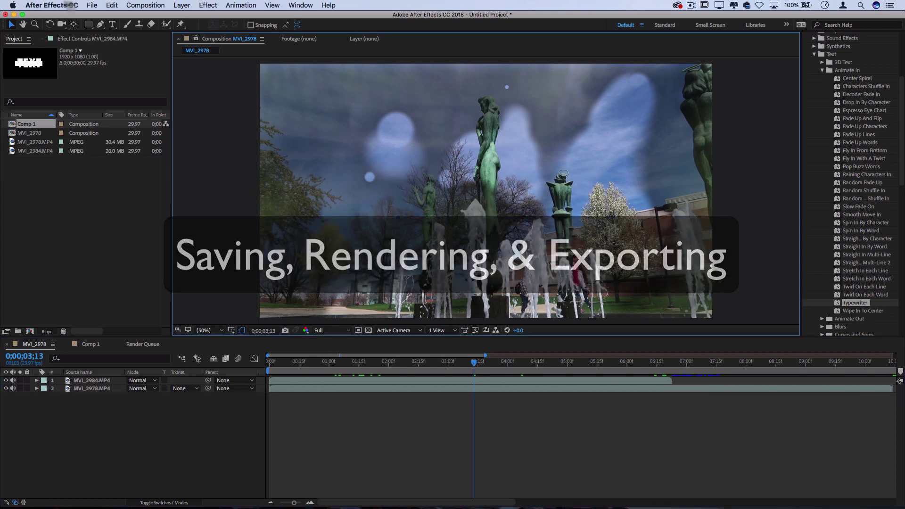
Add the MVI_2978 composition to the Render Queue via File > Export
click(80, 5)
mouse_move(92, 5)
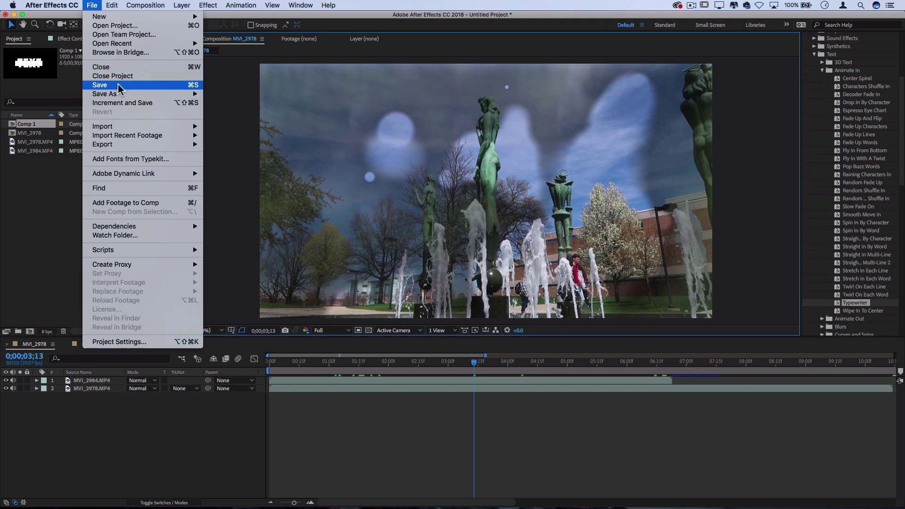
mouse_move(134, 144)
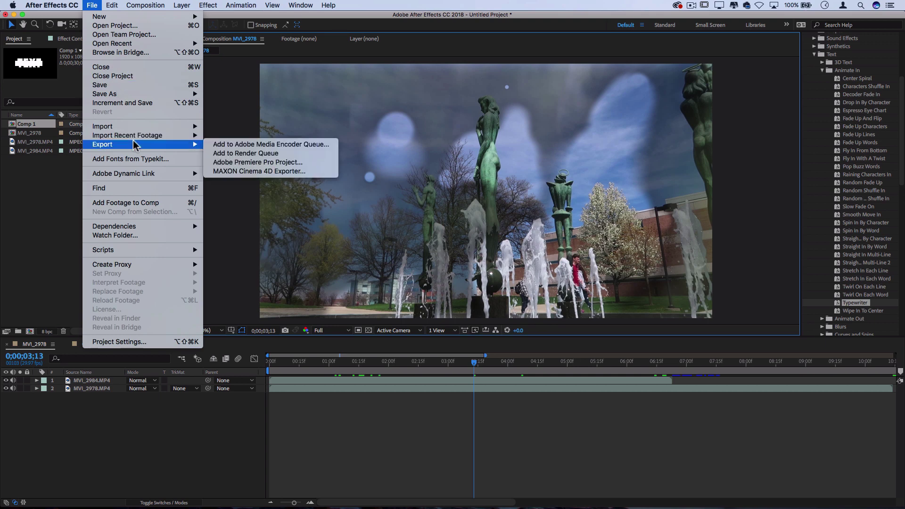
click(267, 154)
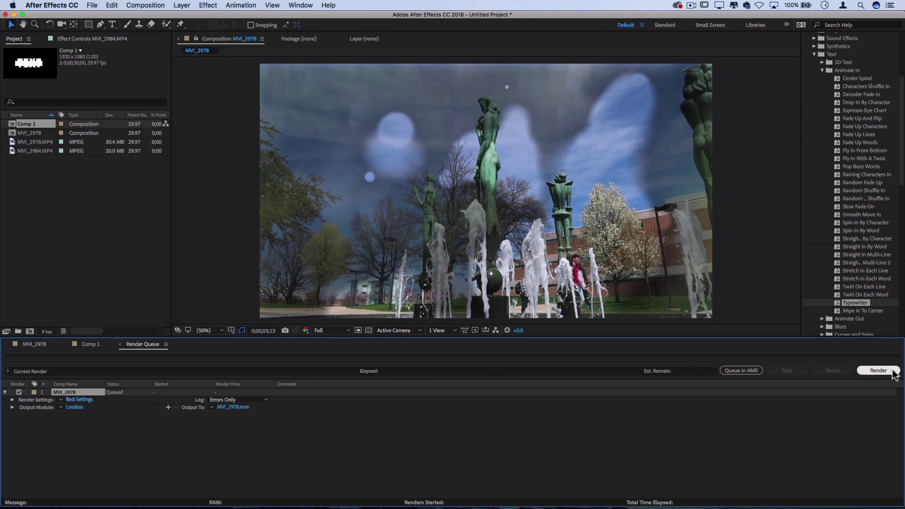
click(235, 408)
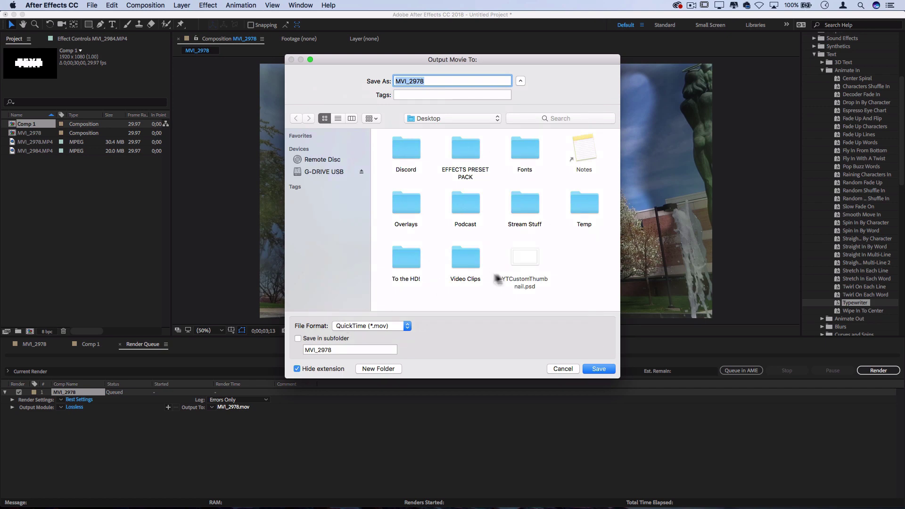
click(559, 369)
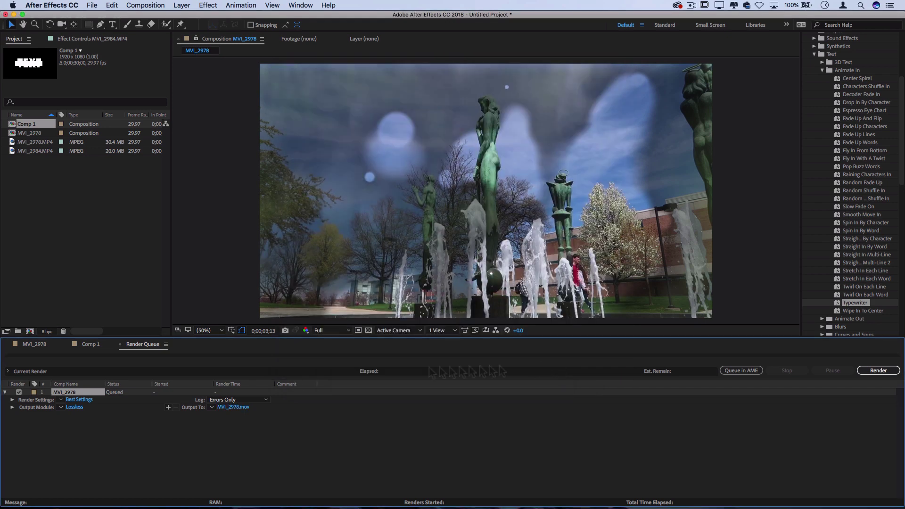
click(77, 408)
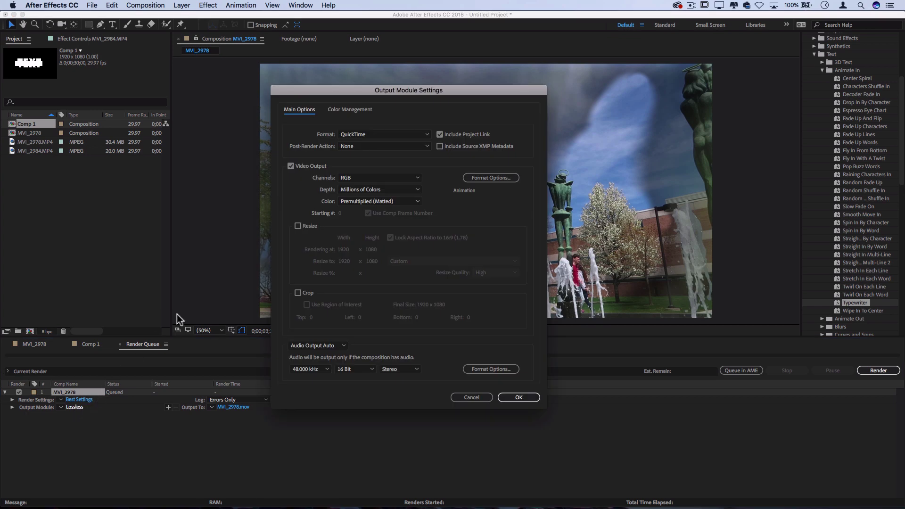
click(463, 398)
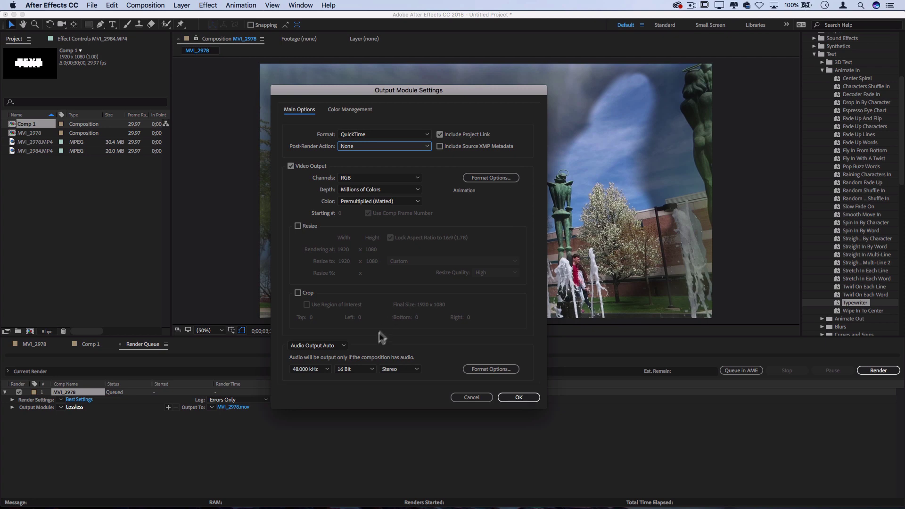
click(363, 178)
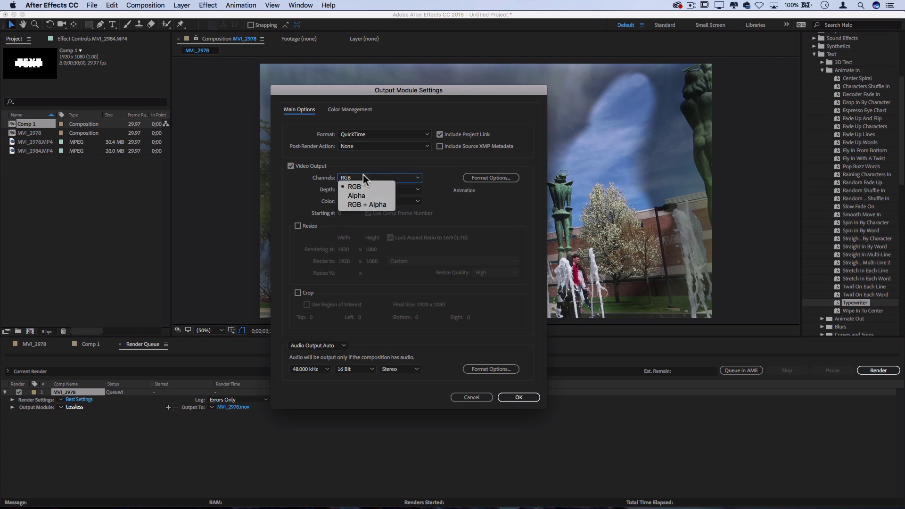
click(375, 206)
click(472, 397)
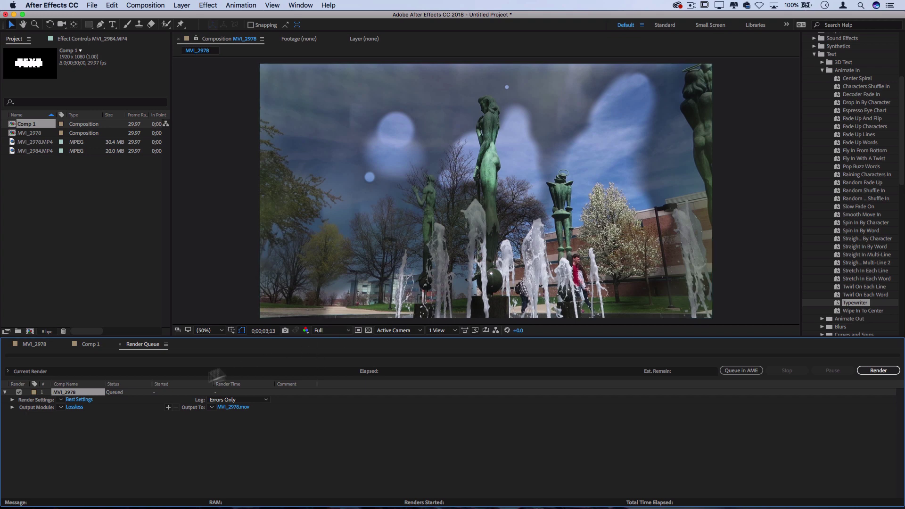
Confirm Best quality and Full resolution in Render Settings, then render MVI_2978 to MVI_2978.mov
click(78, 400)
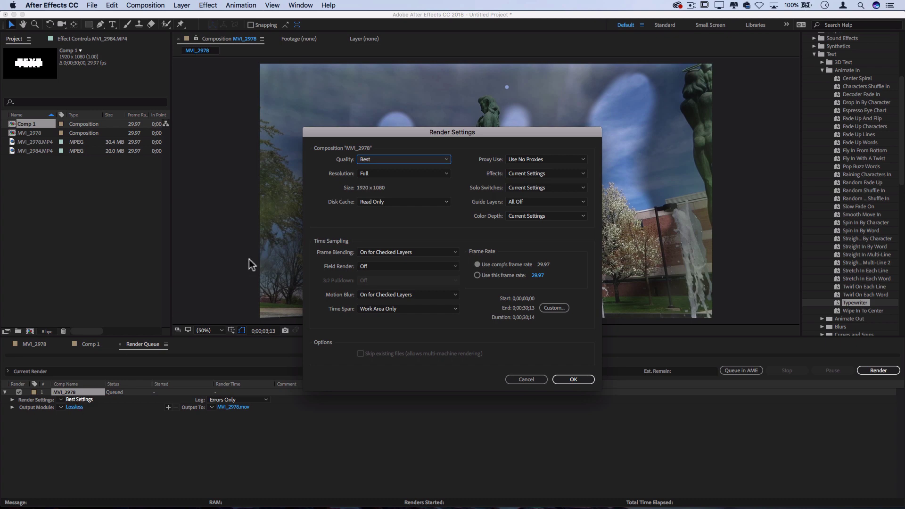
click(399, 159)
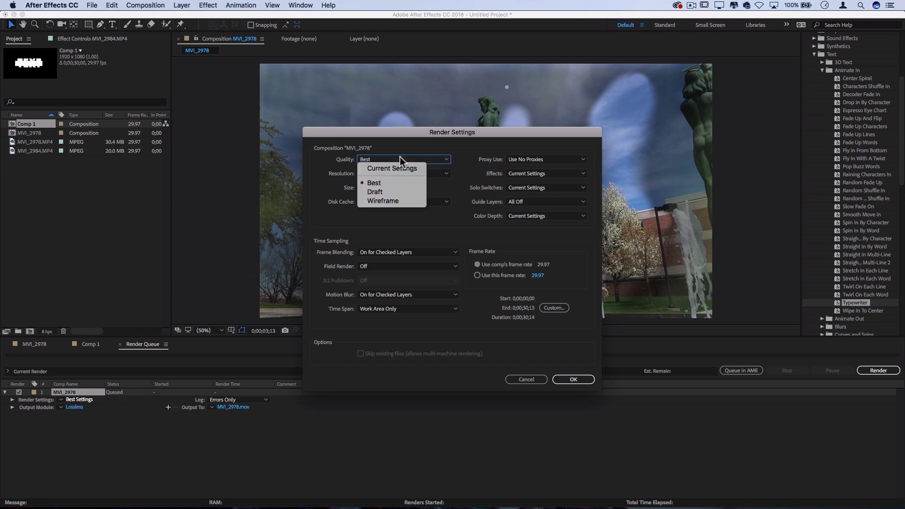
click(400, 159)
click(397, 170)
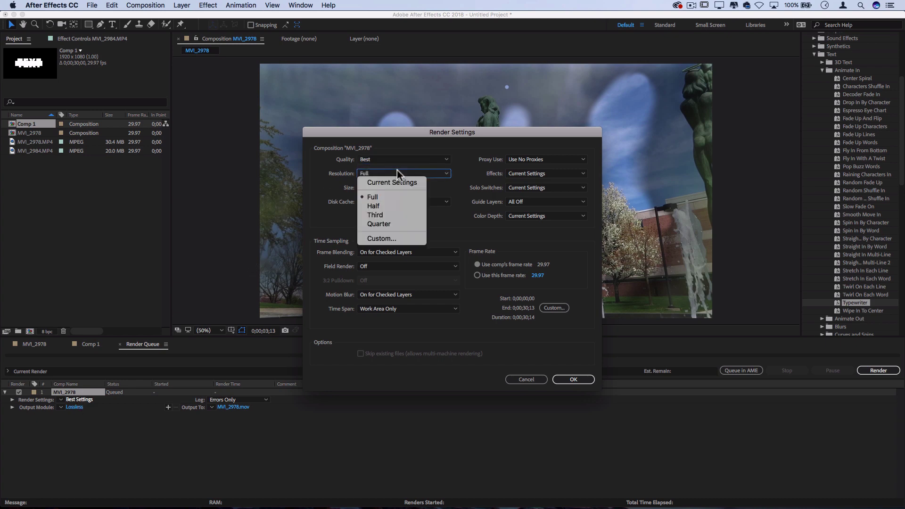
click(397, 171)
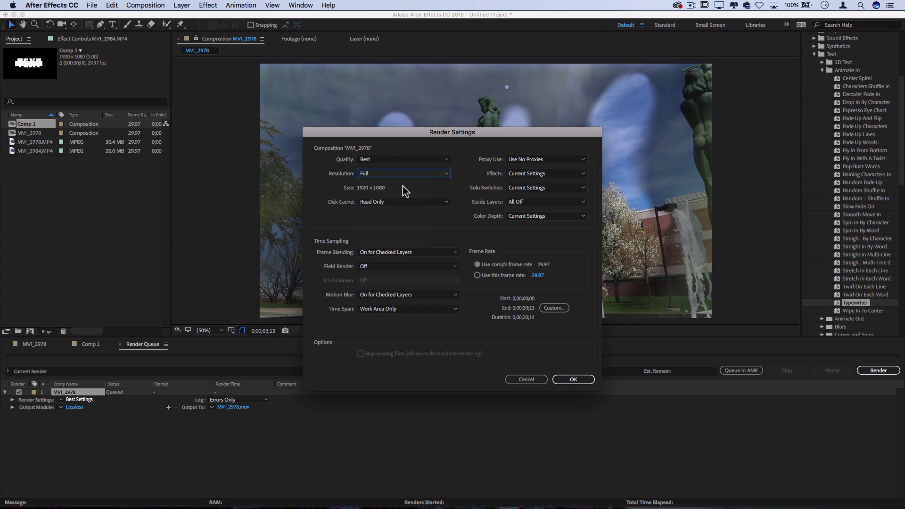
click(518, 379)
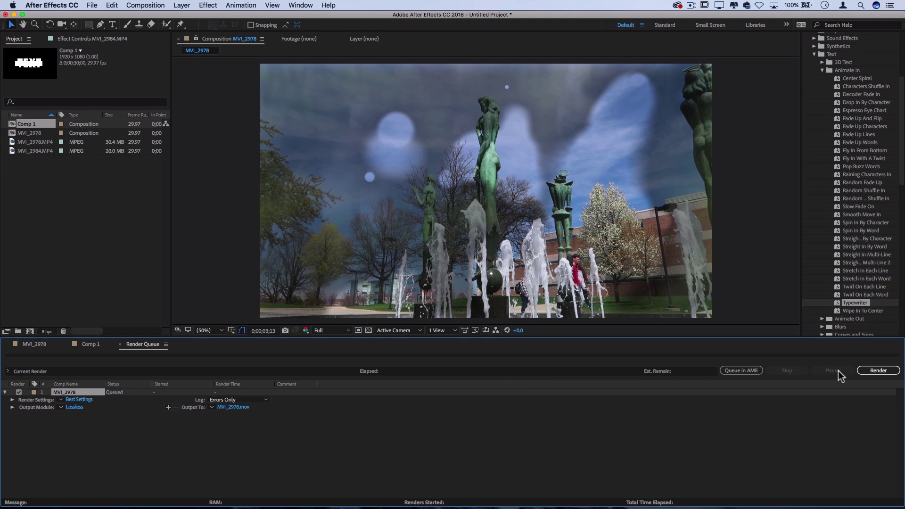
click(866, 371)
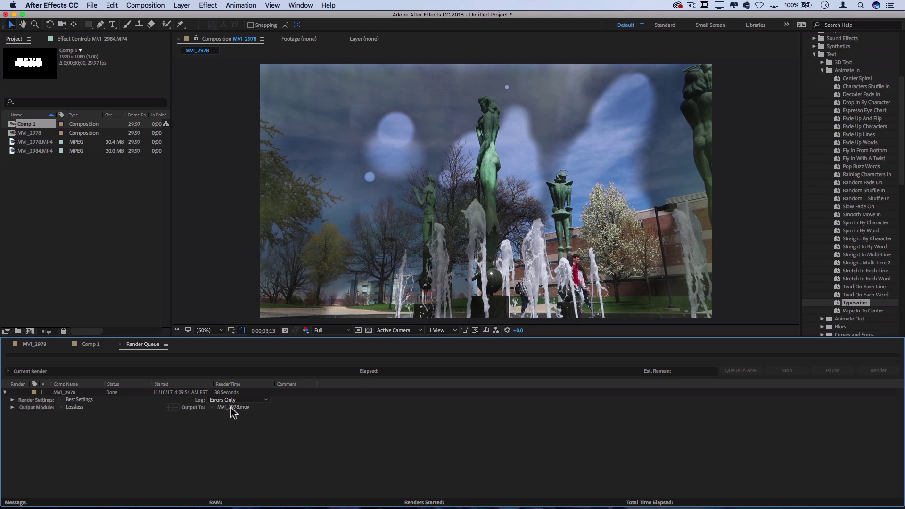
Return to the MVI_2978 timeline and collapse the Text folder and Effects & Presets panel
click(33, 343)
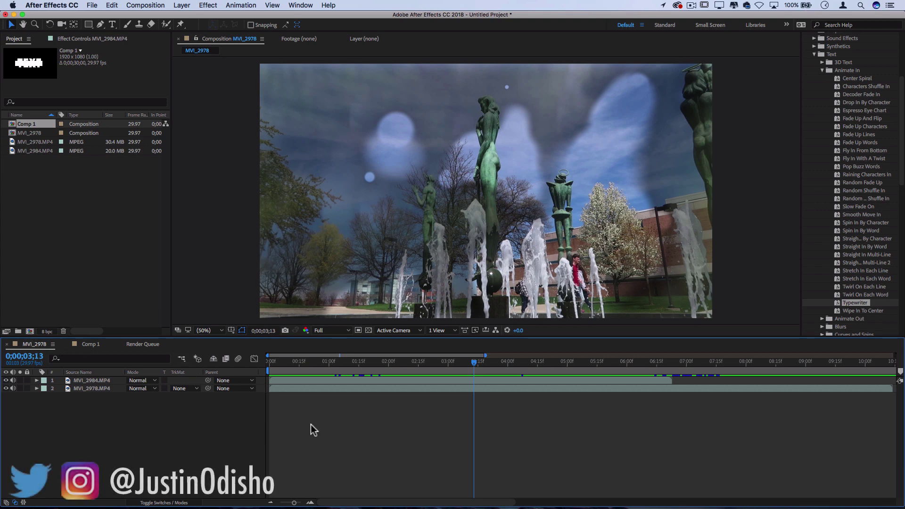
click(815, 54)
scroll(832, 132, up, 5)
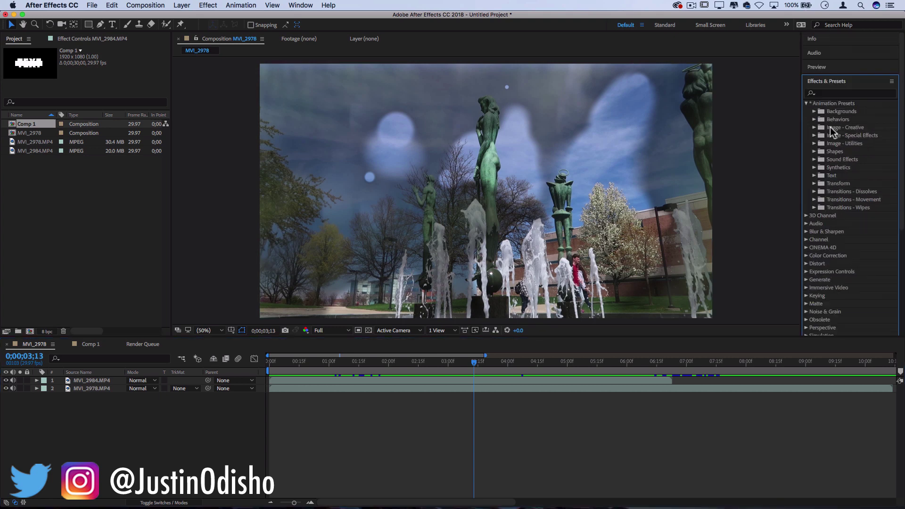
click(822, 82)
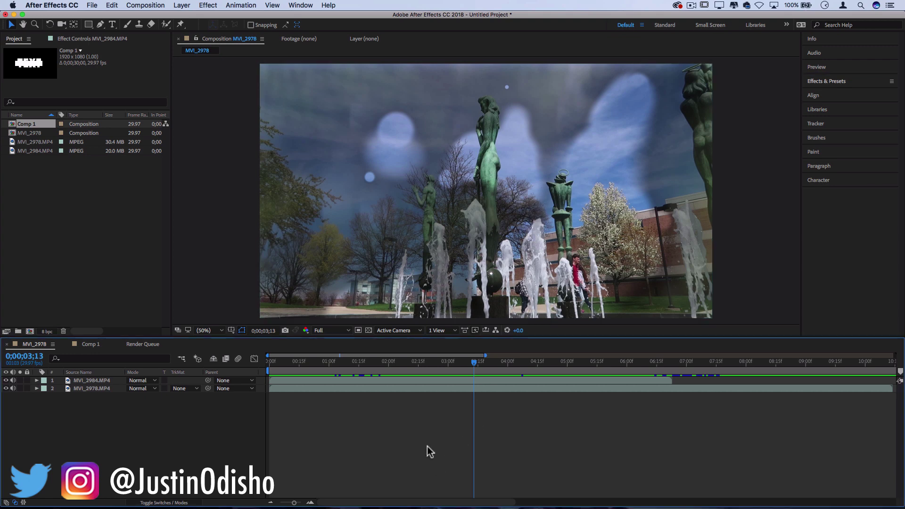
Inspect the MVI_2984.MP4 layer's properties, then glance over the Effect menu without choosing anything
click(107, 381)
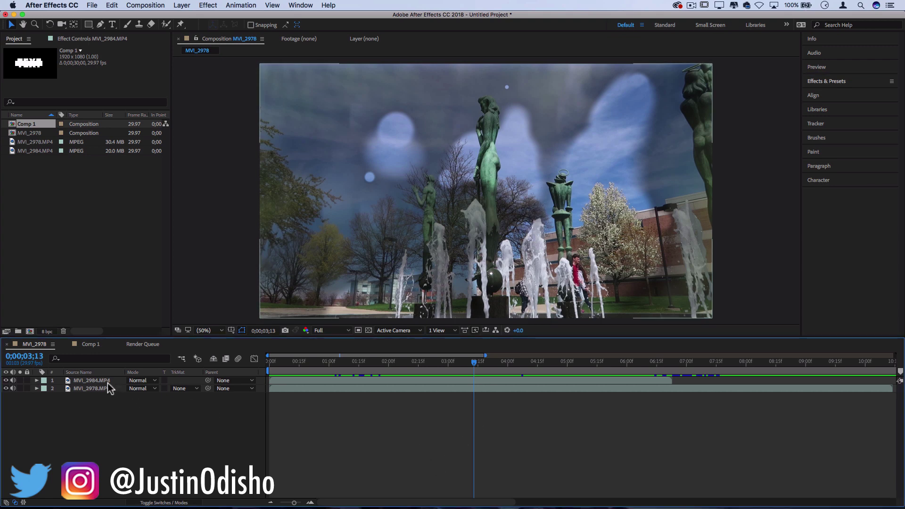
click(37, 381)
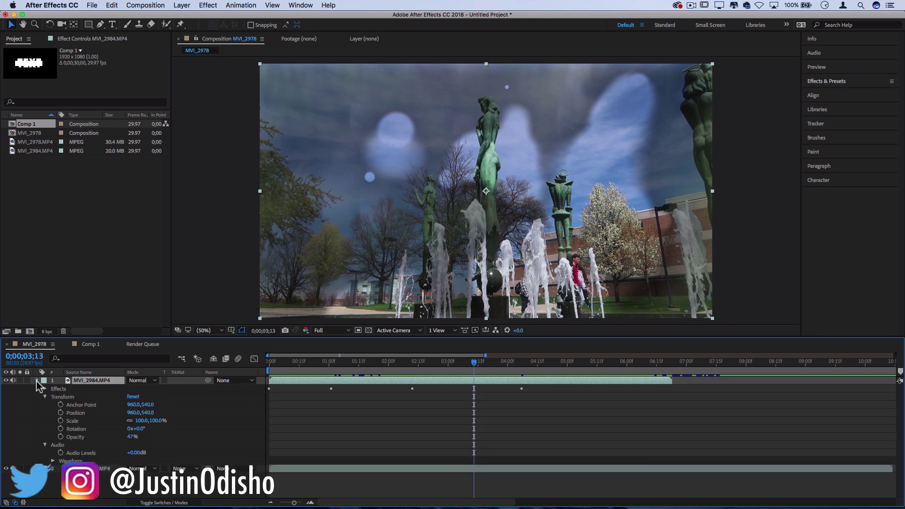
click(37, 381)
click(51, 226)
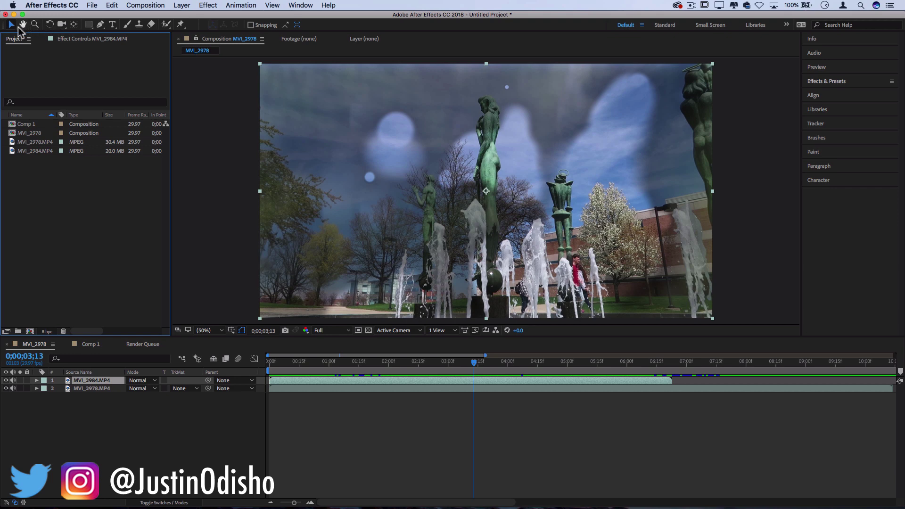
click(206, 5)
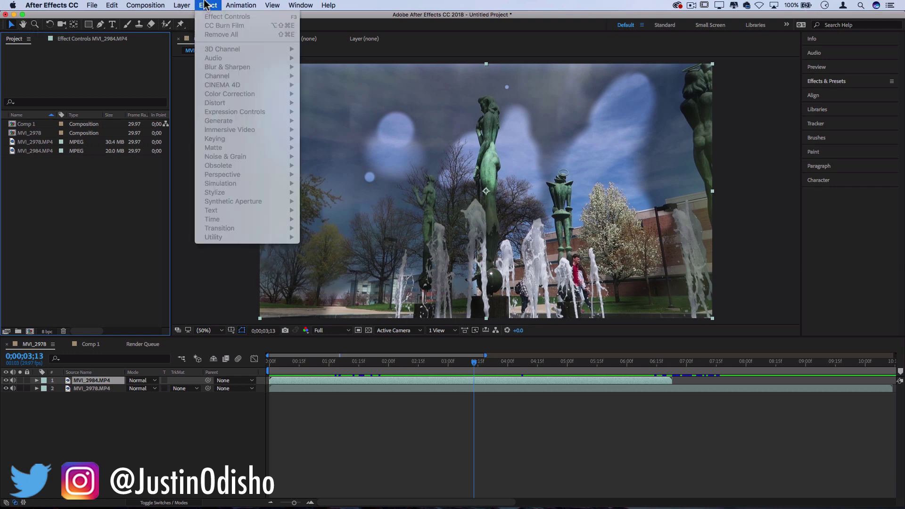
click(206, 4)
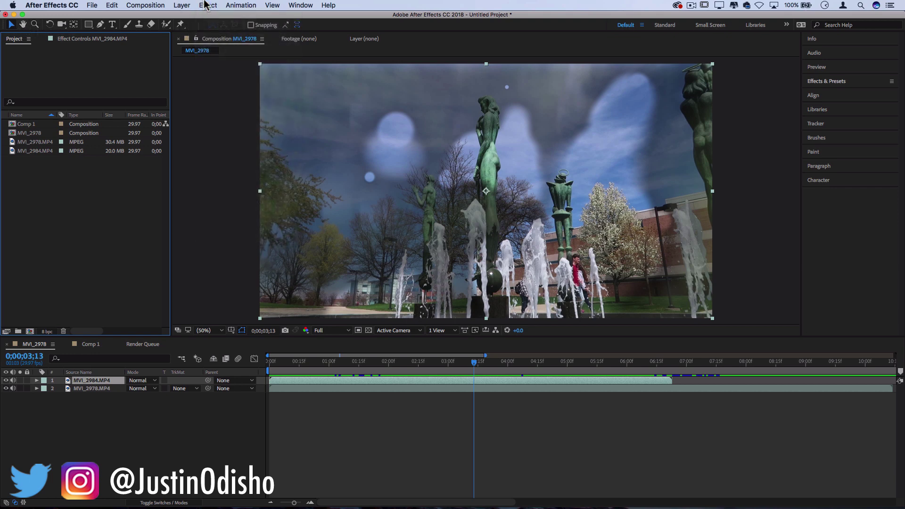